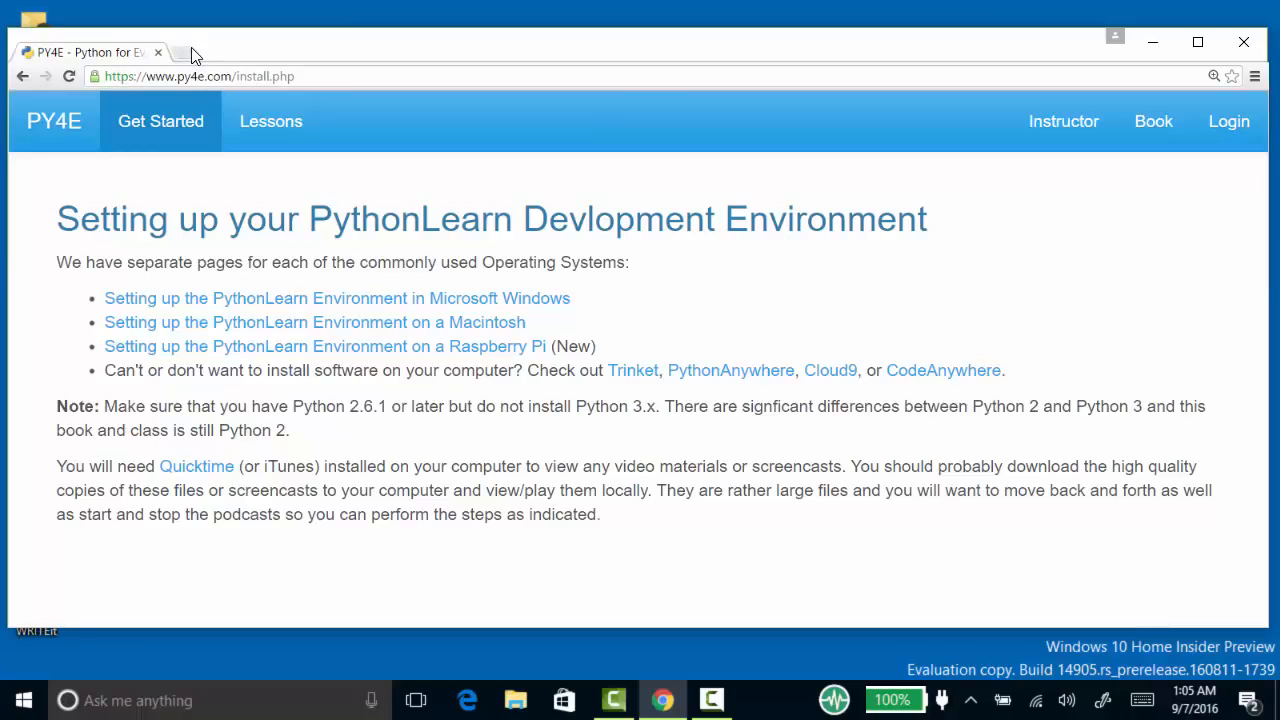
- Search the web for "install python 3" in a new tab and open the Python.org download page
{"action": "key", "text": "ctrl+t"}
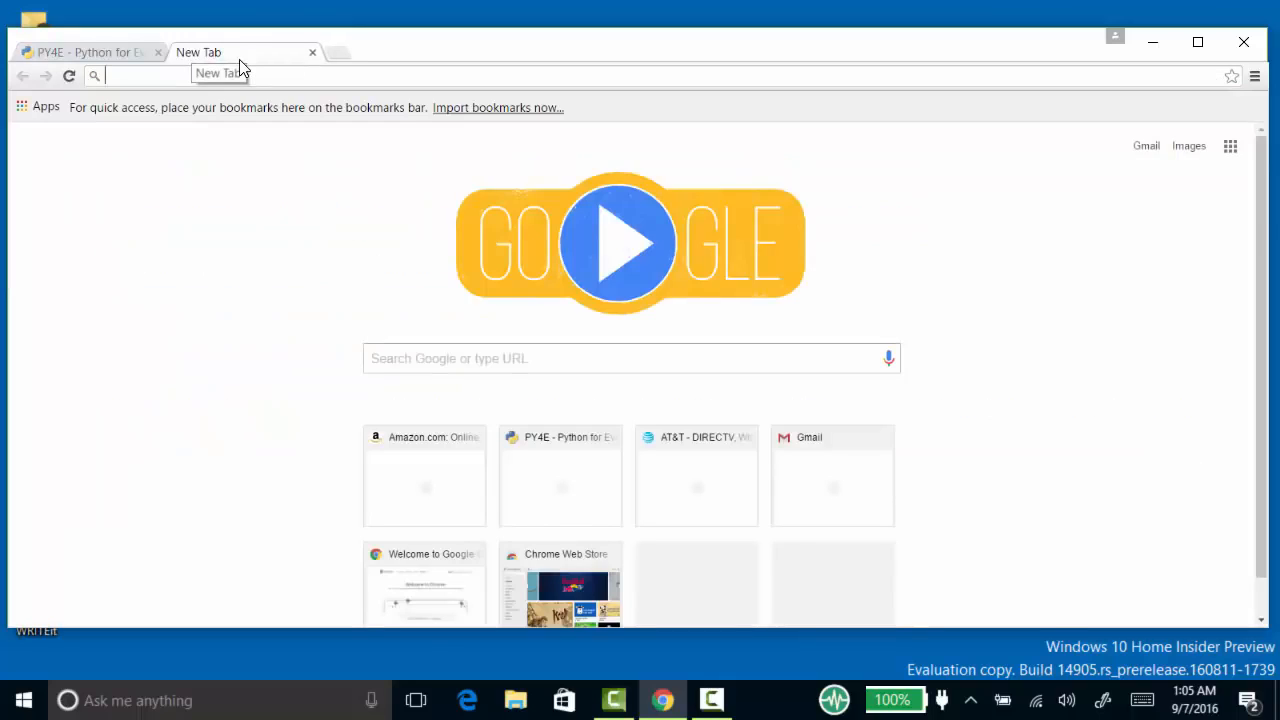
{"action": "type", "text": "install "}
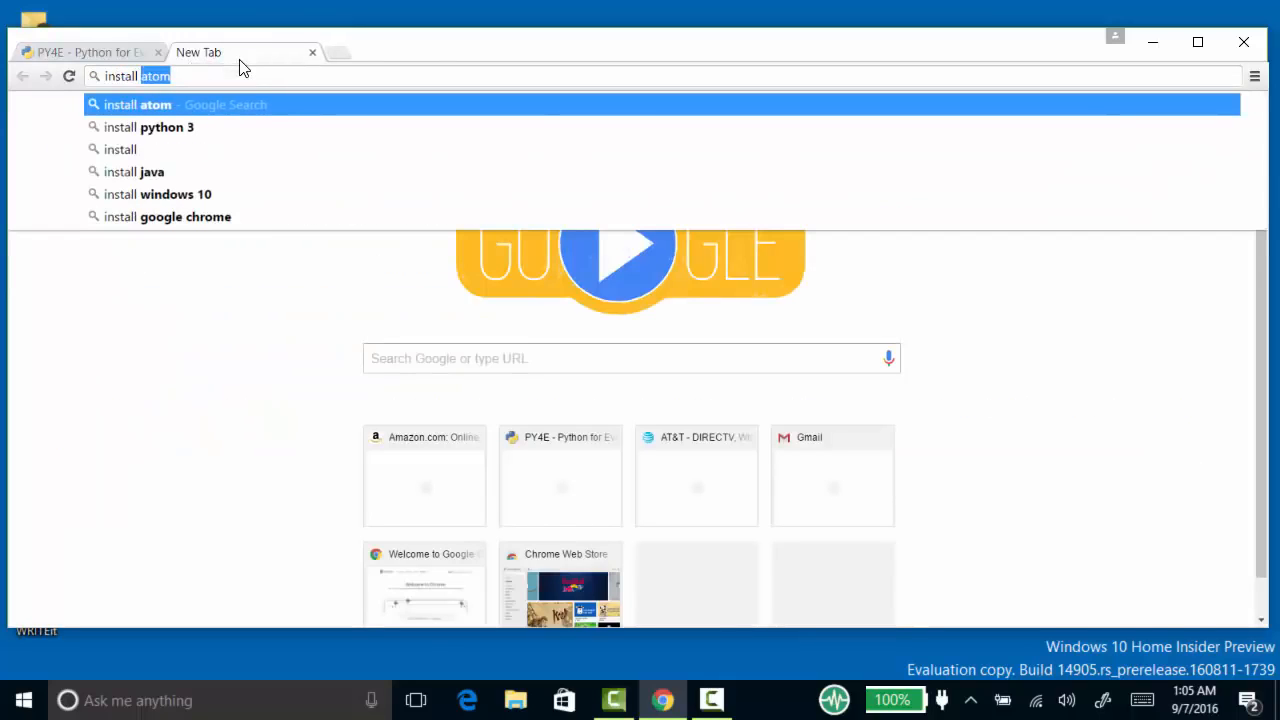
{"action": "type", "text": "python 3"}
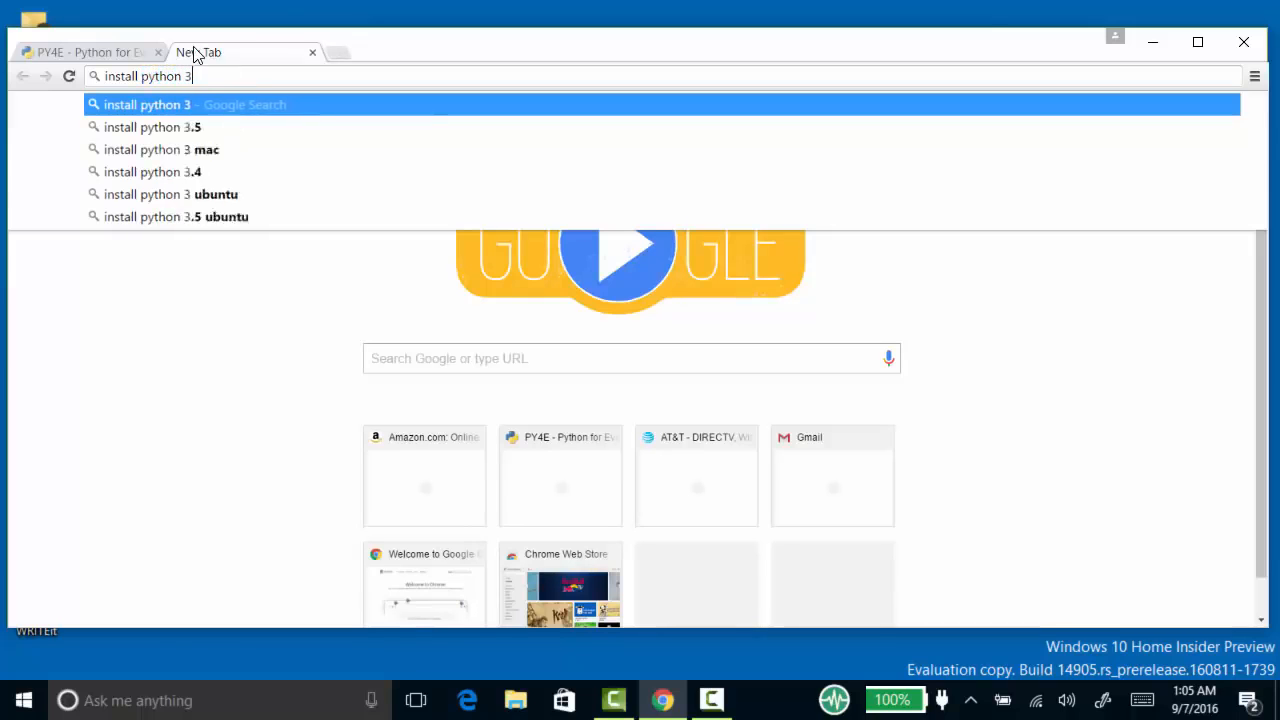
{"action": "key", "text": "Return"}
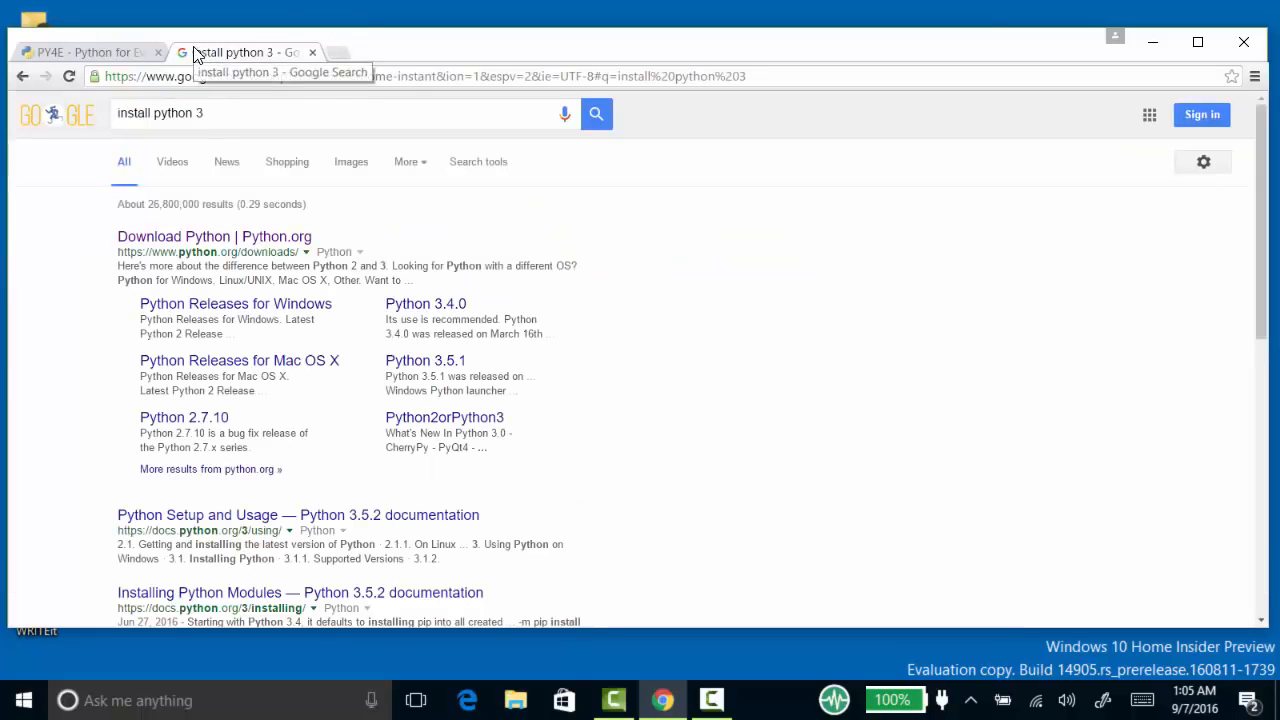
{"action": "left_click", "coordinate": [183, 236]}
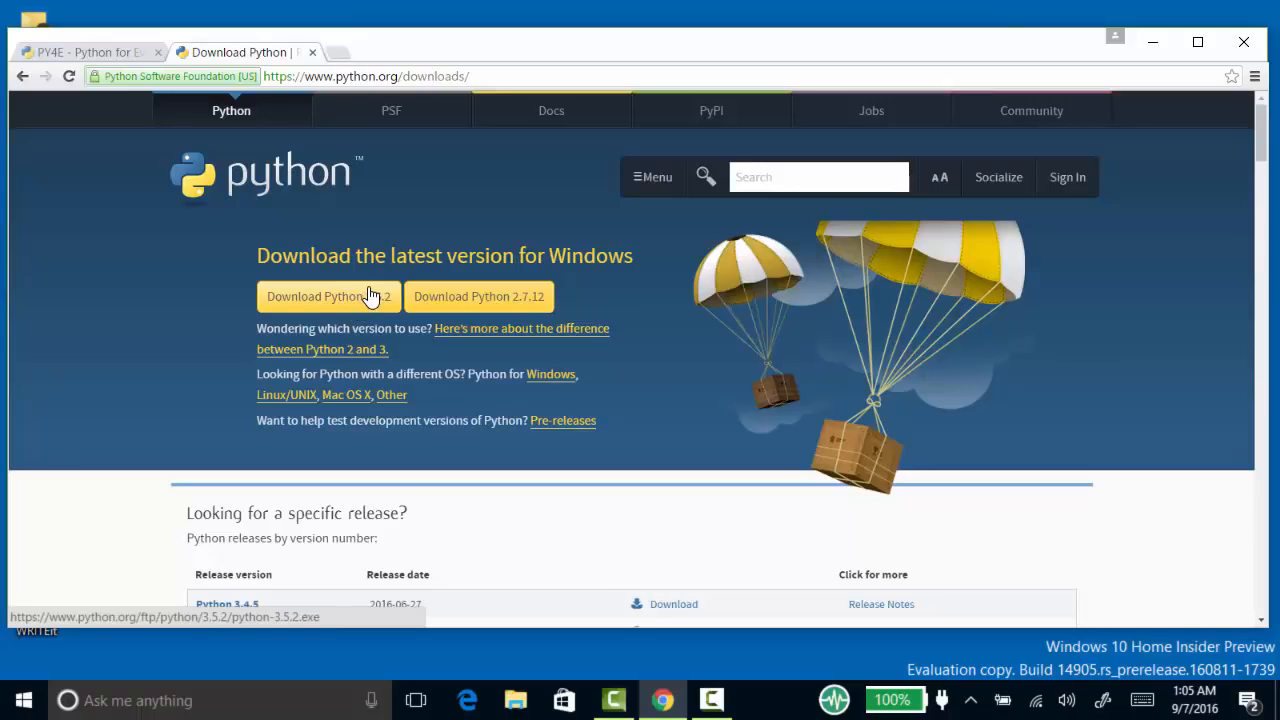
- Open the Atom editor's website, atom.io, in another new tab
{"action": "left_click", "coordinate": [336, 53]}
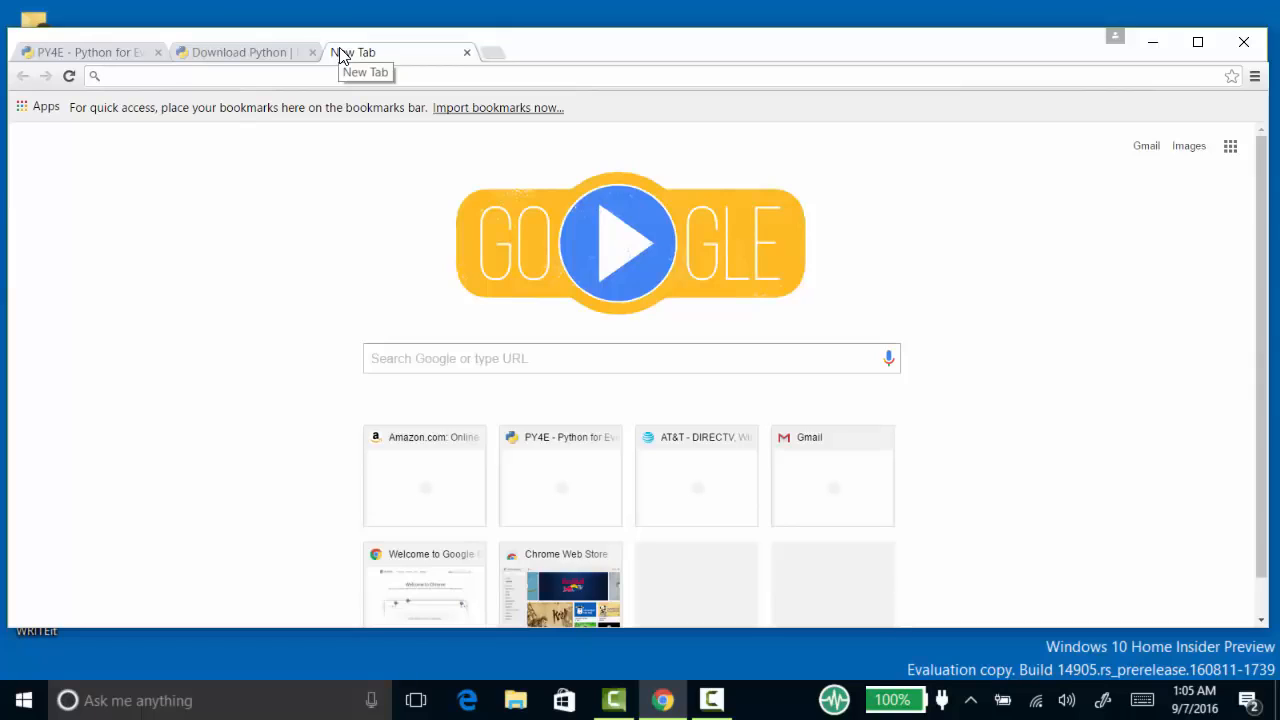
{"action": "type", "text": "atom."}
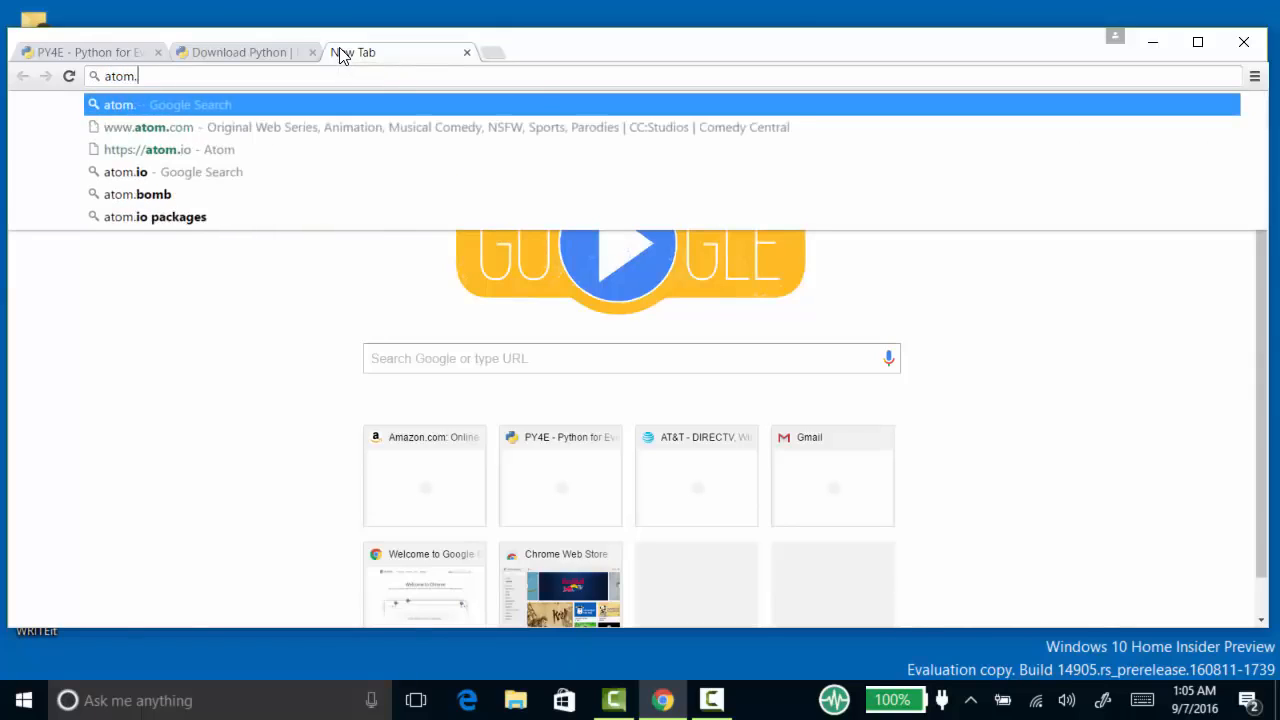
{"action": "type", "text": "io"}
{"action": "key", "text": "Return"}
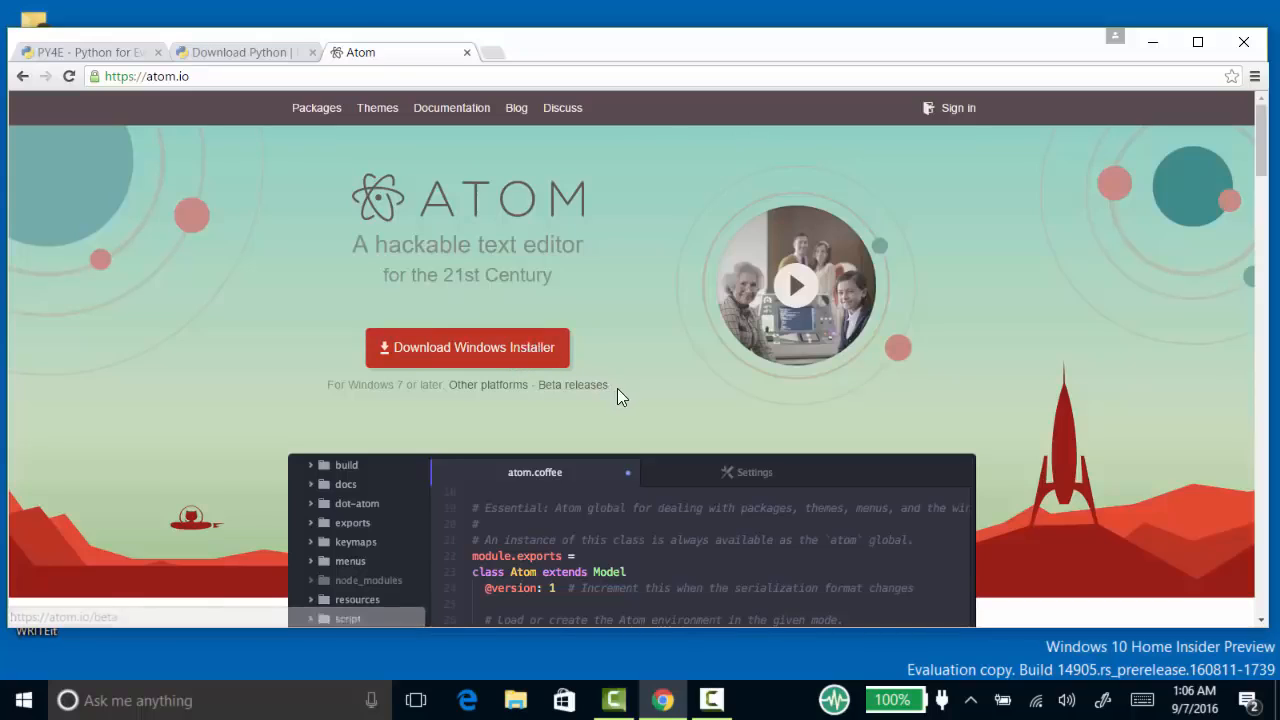
- Minimize the browser and Camtasia Studio windows and open the Downloads folder from the user's home folder on the desktop
{"action": "left_click", "coordinate": [1152, 44]}
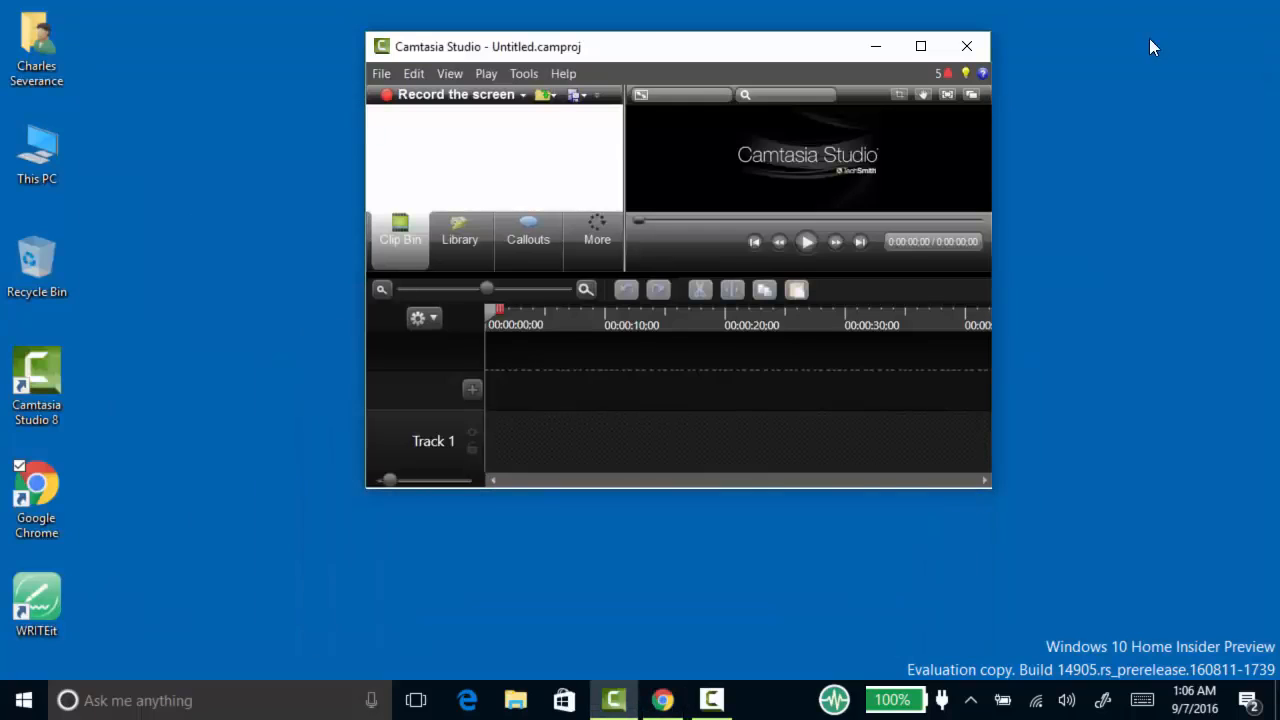
{"action": "left_click", "coordinate": [877, 47]}
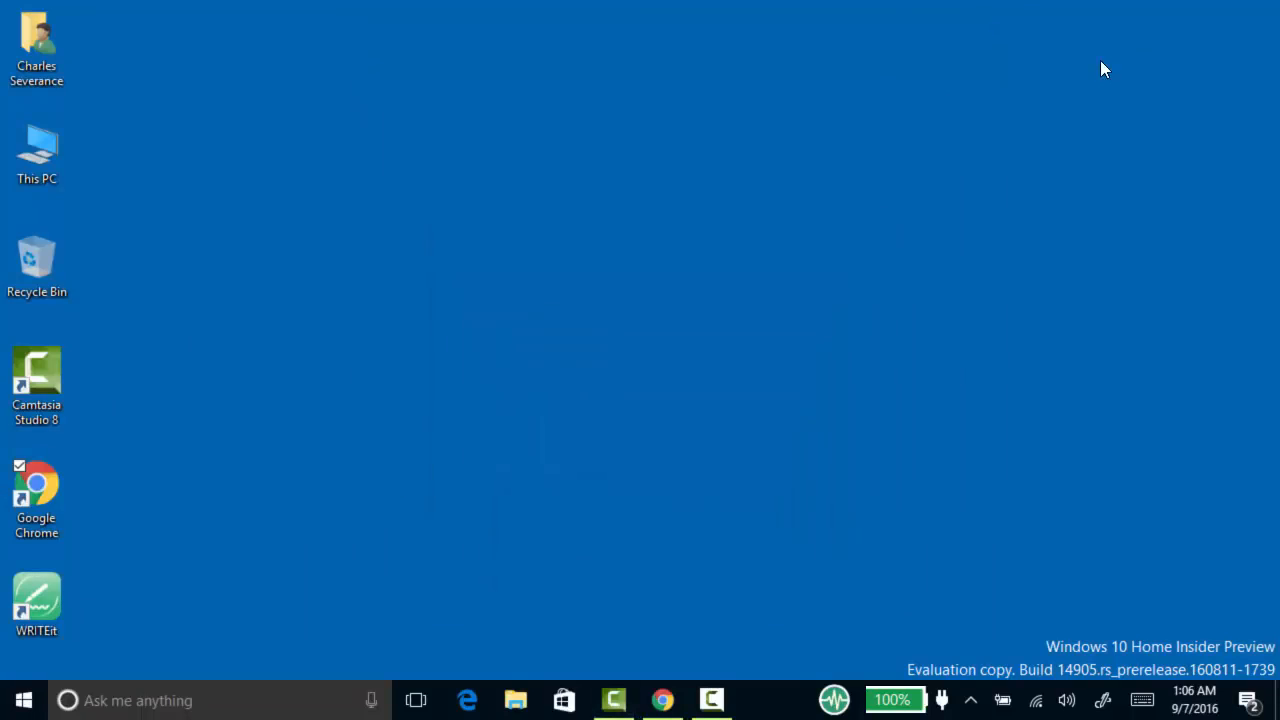
{"action": "double_click", "coordinate": [30, 40]}
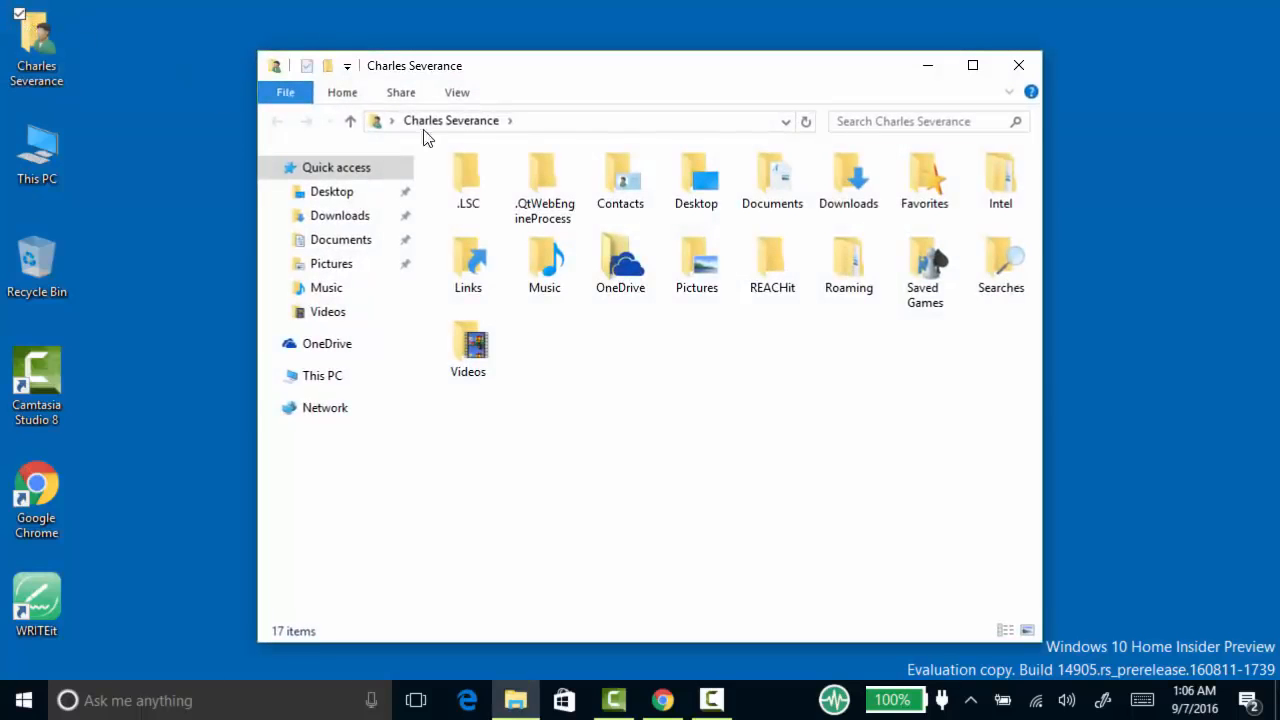
{"action": "double_click", "coordinate": [858, 188]}
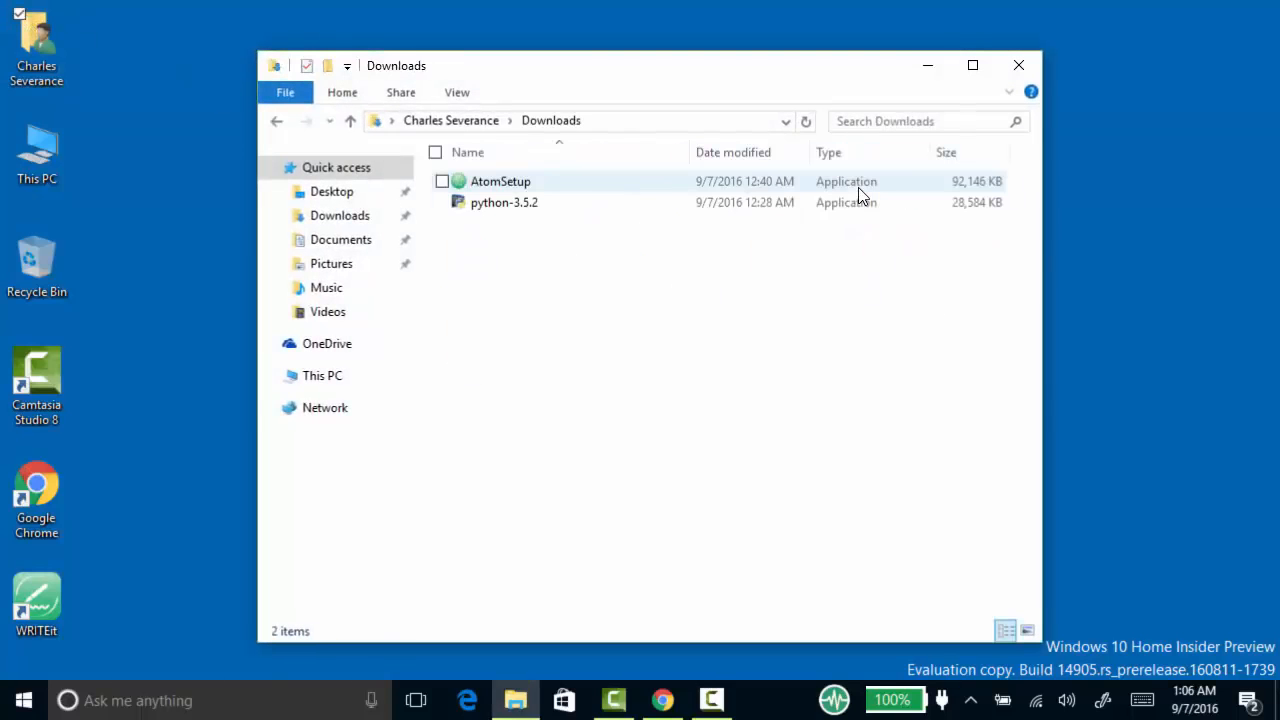
- Install Python from the python-3.5.2 installer with default settings and Add Python 3.5 to PATH enabled, and close the setup
{"action": "mouse_move", "coordinate": [474, 199]}
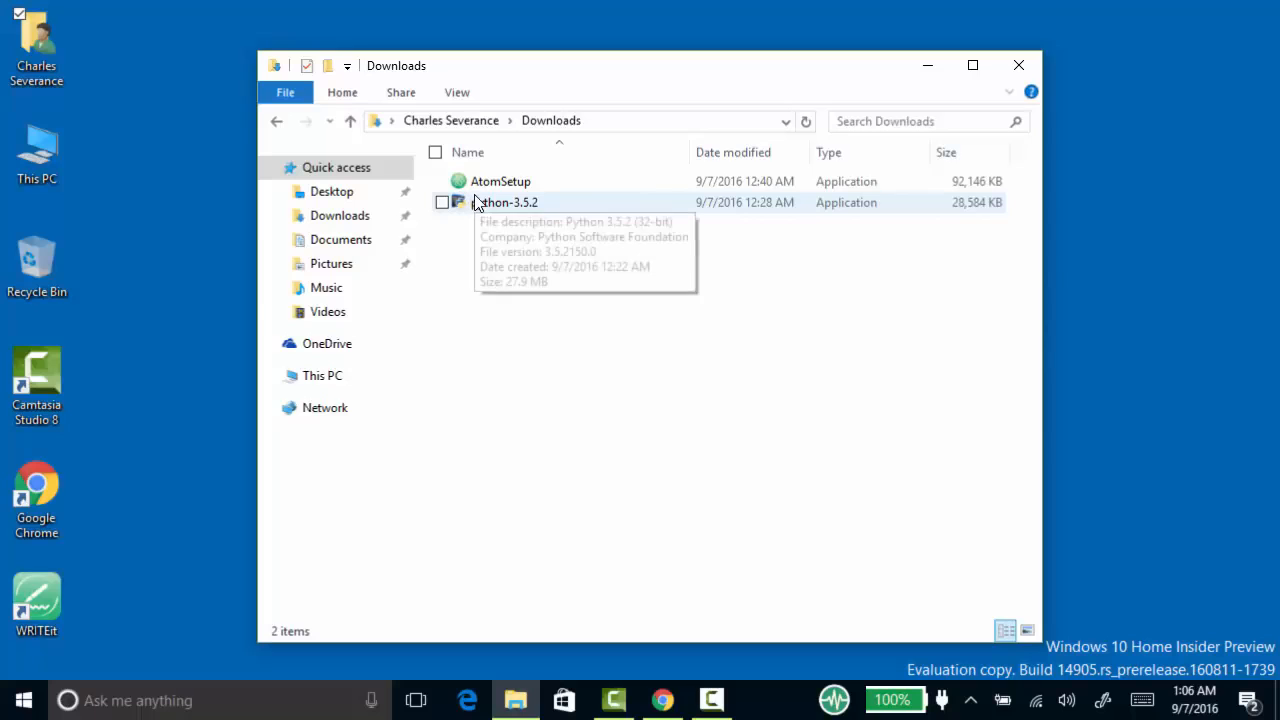
{"action": "left_click", "coordinate": [477, 202]}
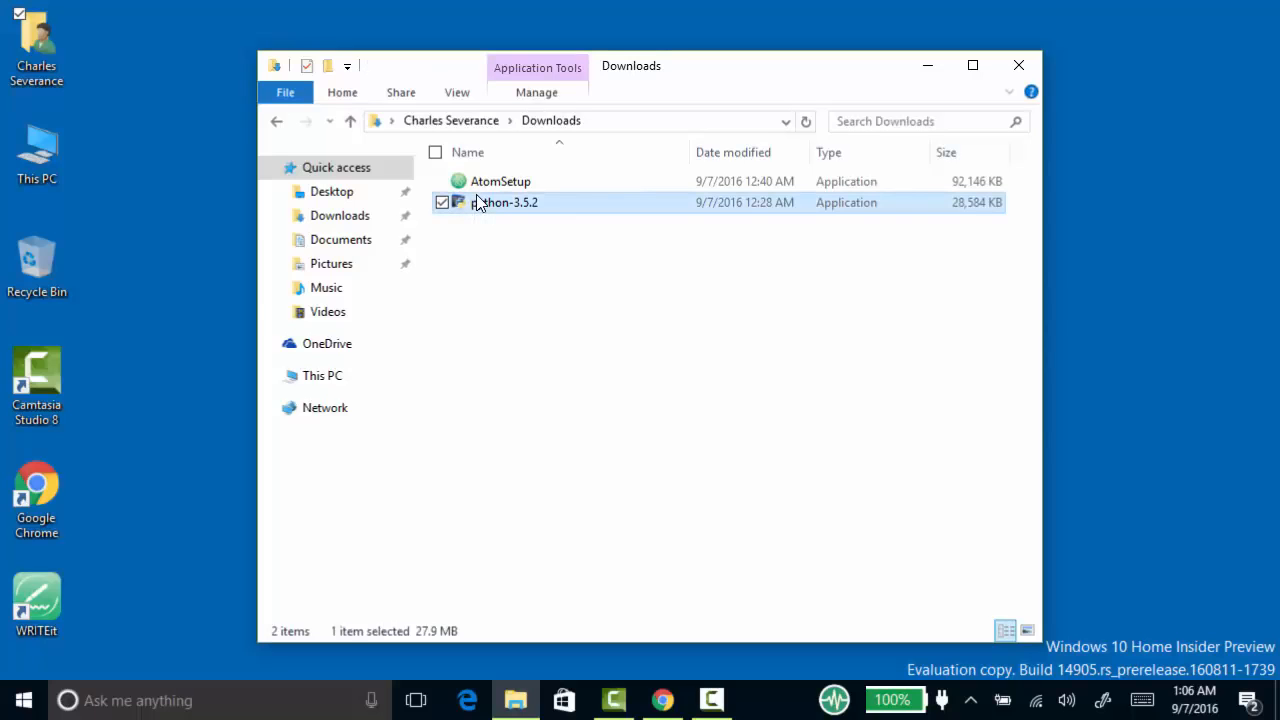
{"action": "double_click", "coordinate": [477, 202]}
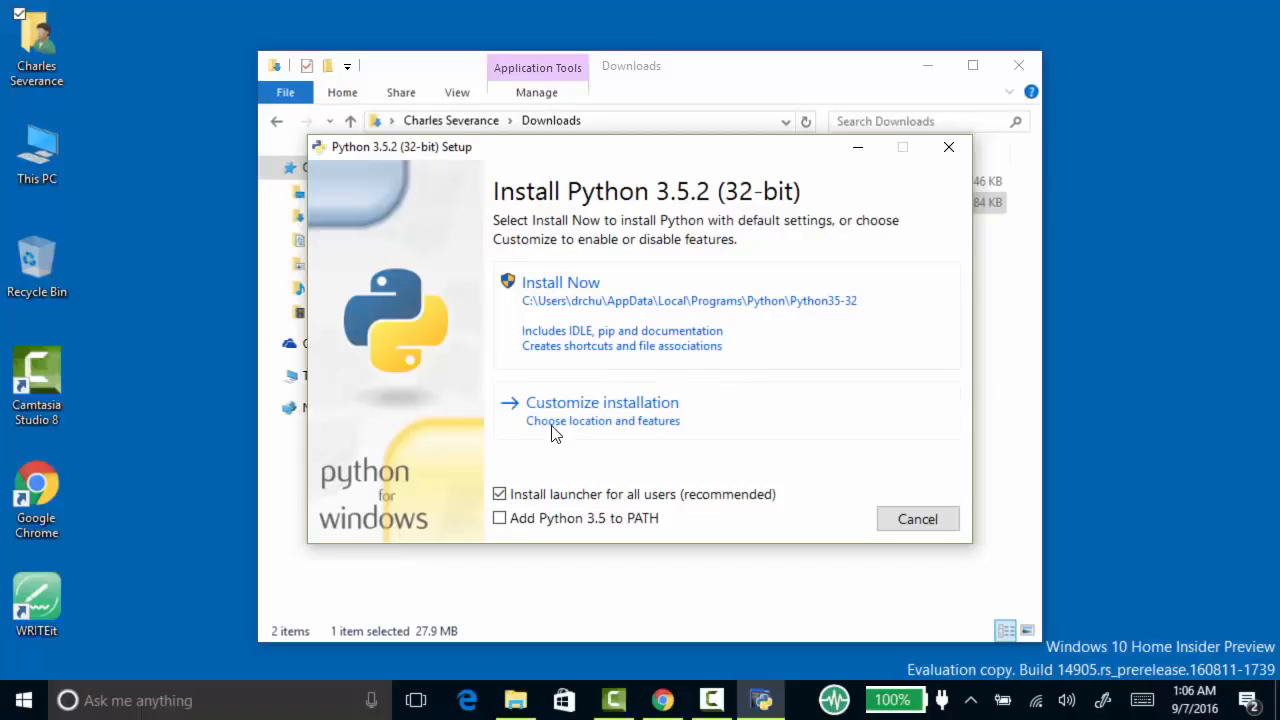
{"action": "left_click", "coordinate": [498, 519]}
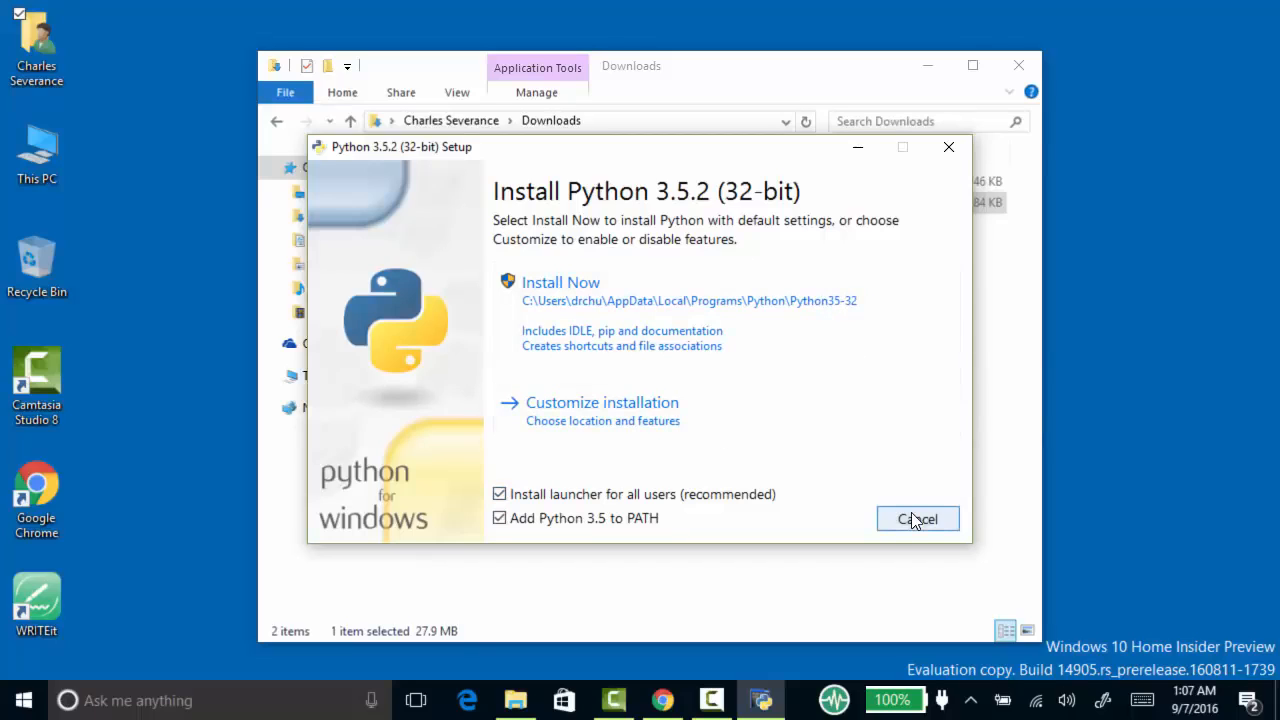
{"action": "left_click", "coordinate": [551, 287]}
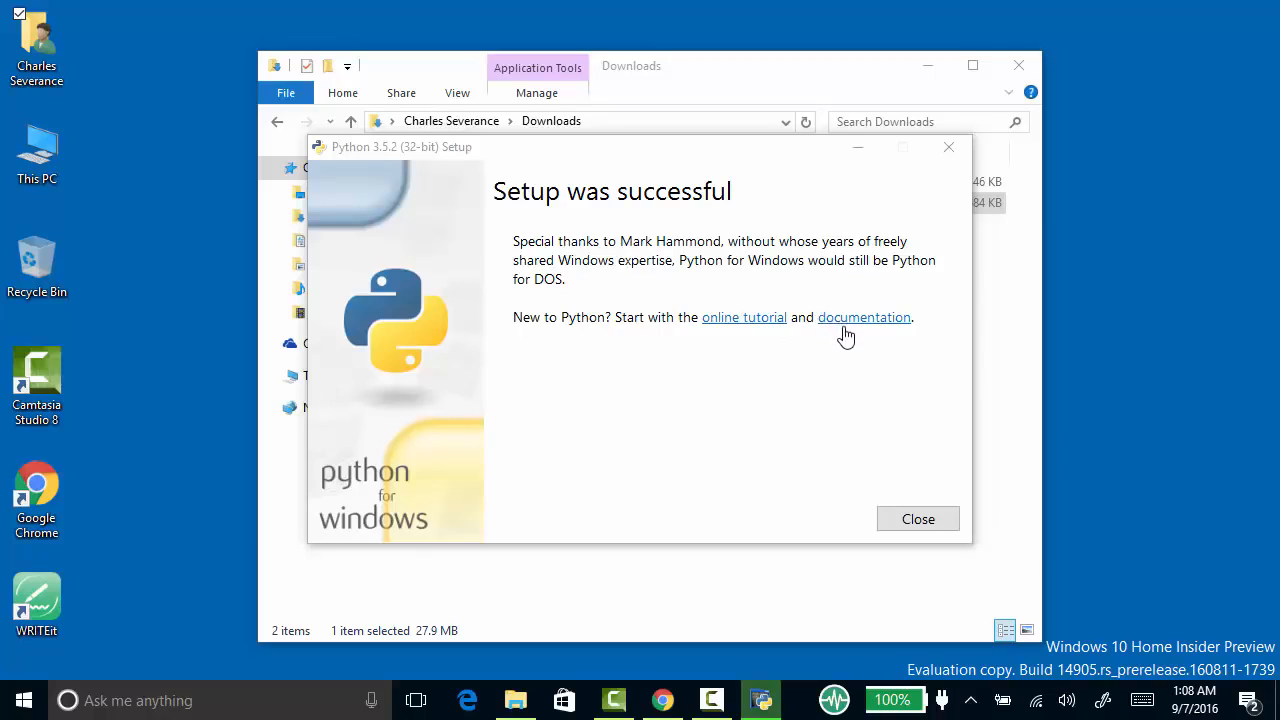
{"action": "left_click", "coordinate": [927, 534]}
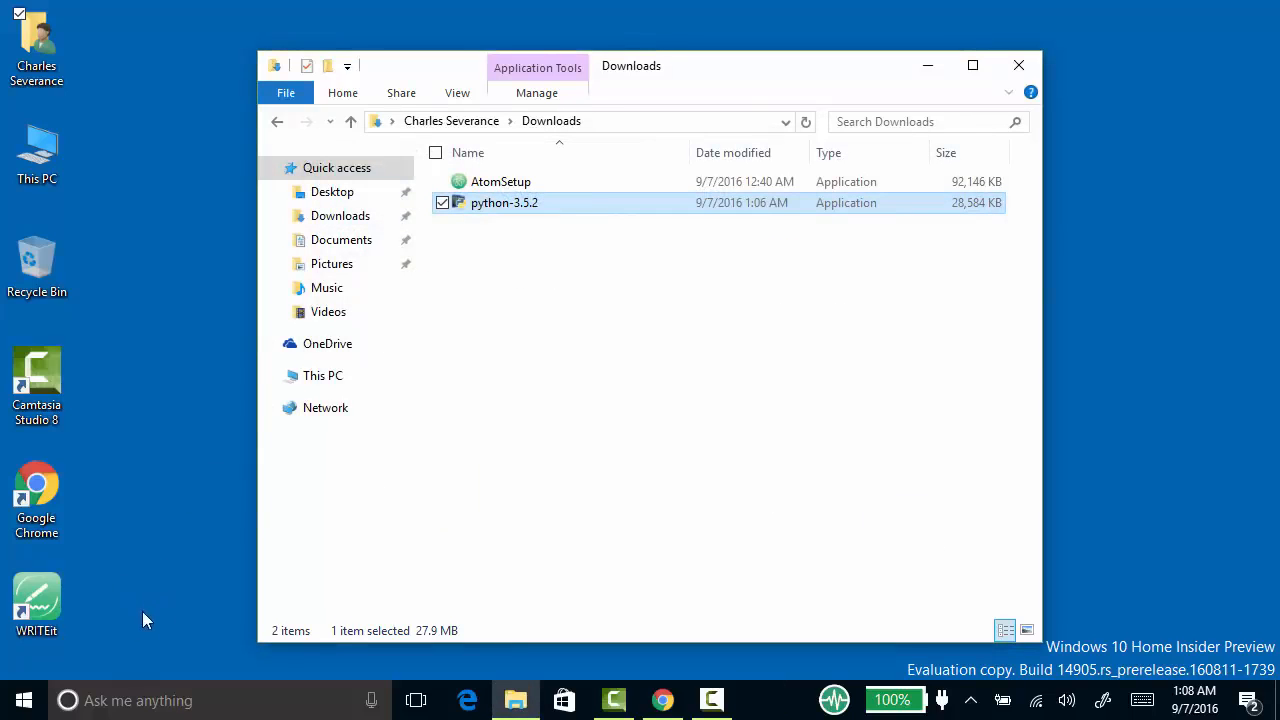
- Find and open the Command Prompt and start the Python interpreter in it
{"action": "left_click", "coordinate": [42, 700]}
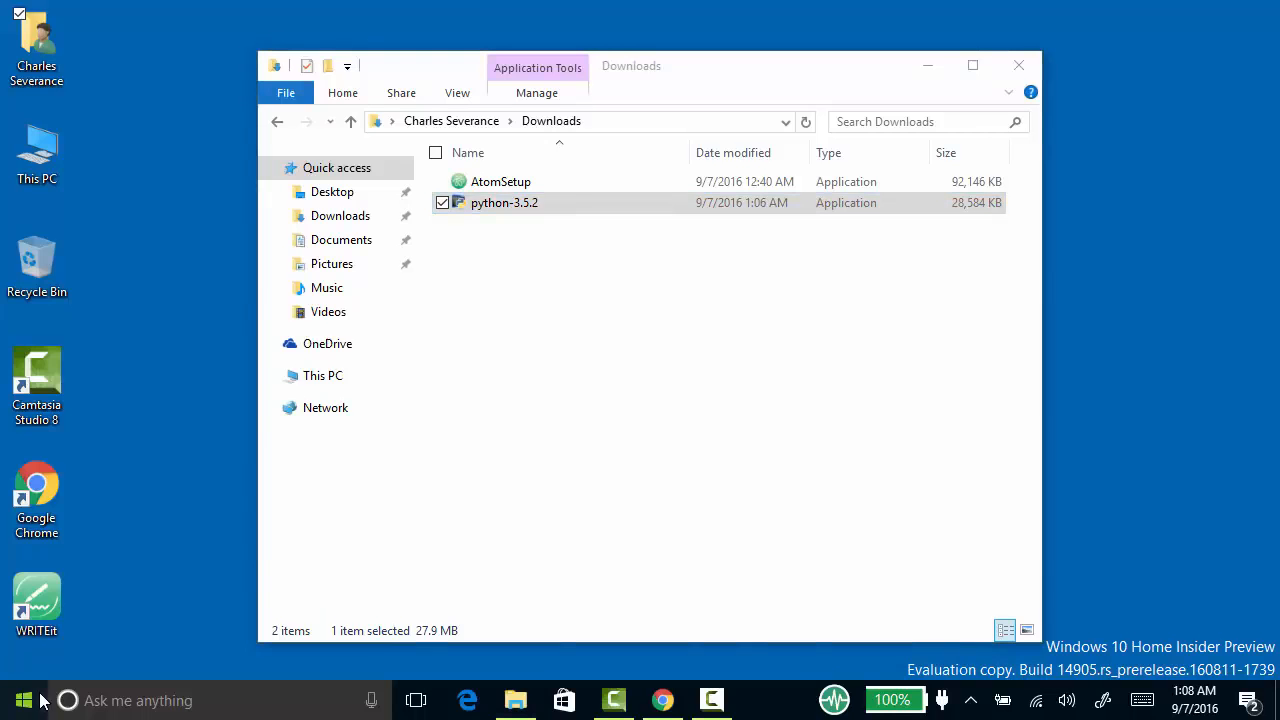
{"action": "type", "text": "comm"}
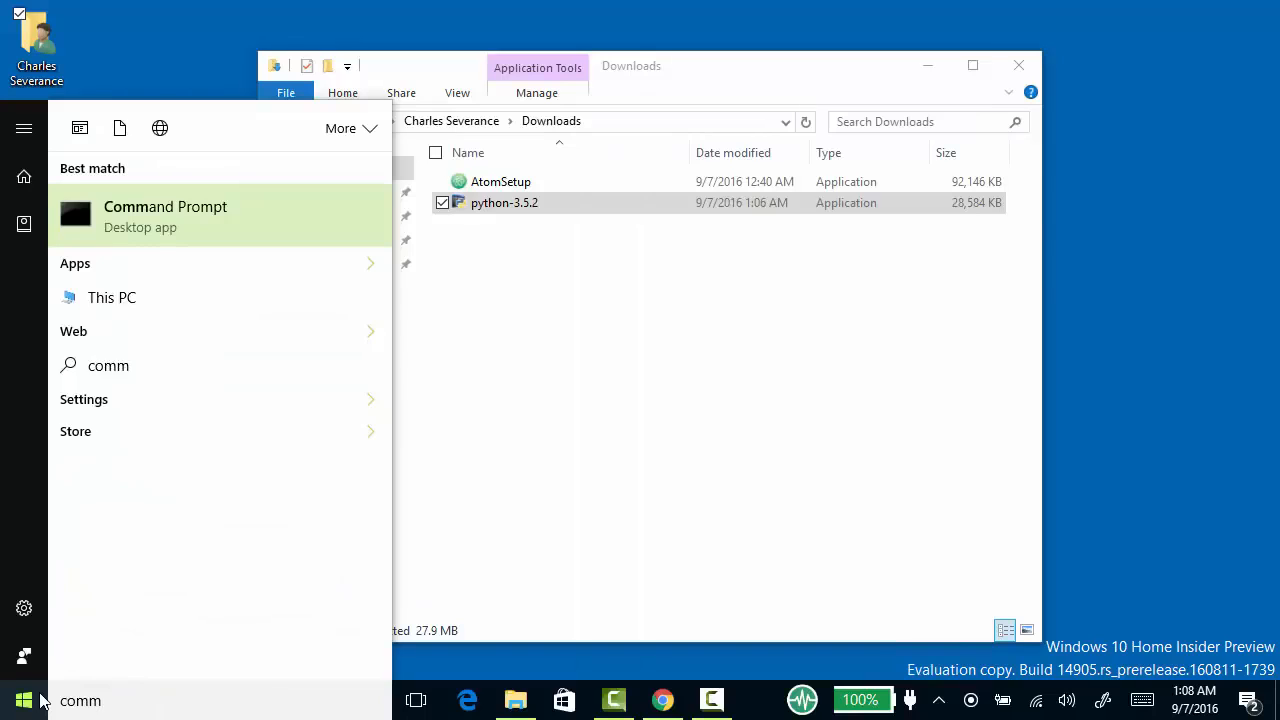
{"action": "type", "text": "and"}
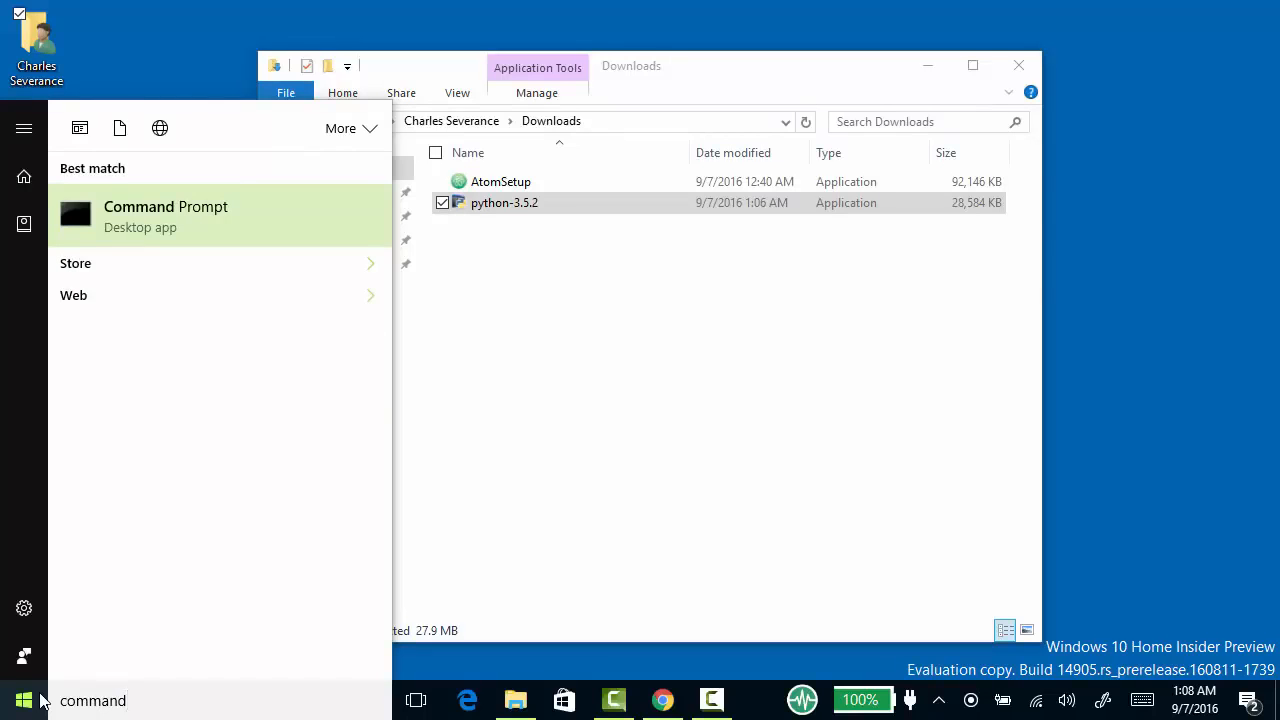
{"action": "key", "text": "Return"}
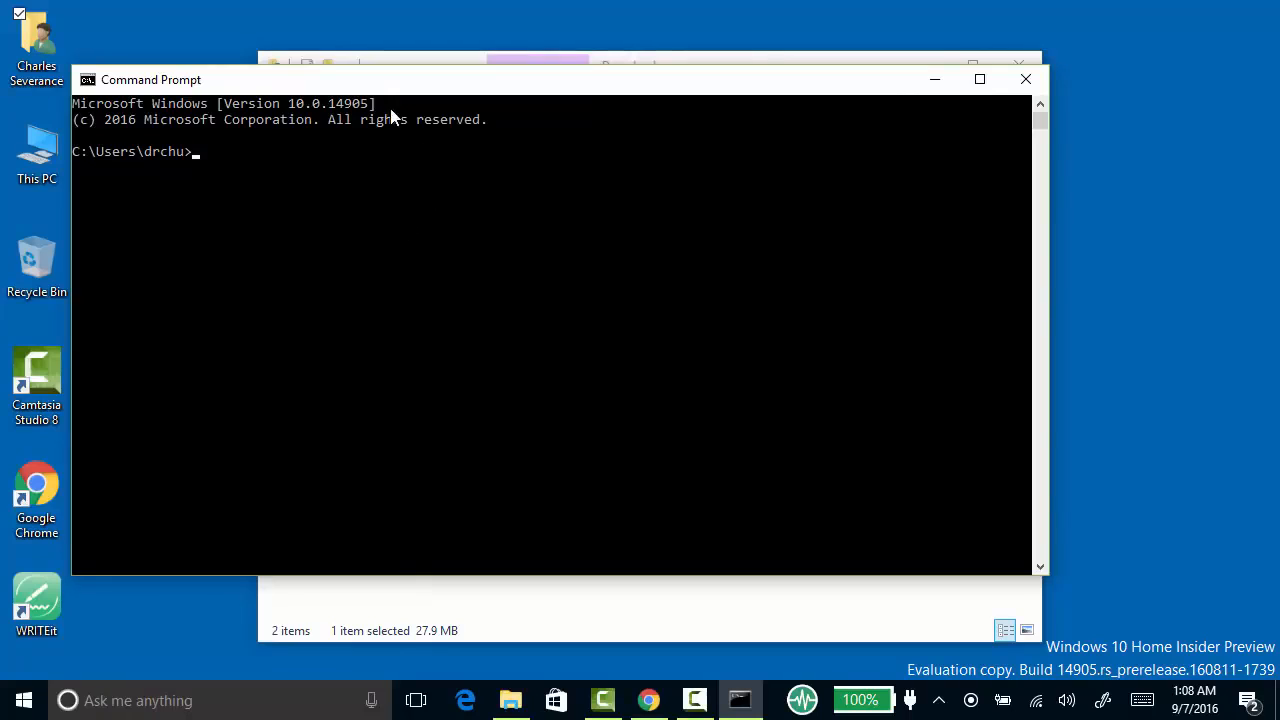
{"action": "left_click", "coordinate": [373, 62]}
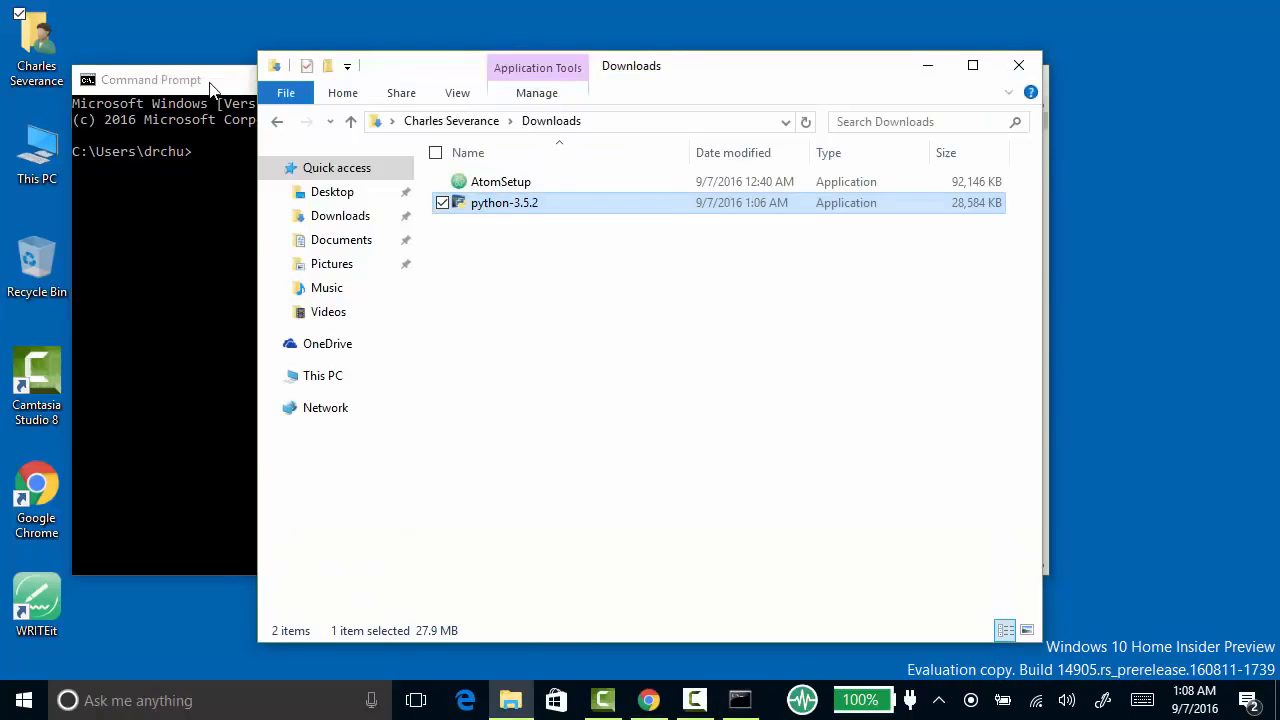
{"action": "left_click", "coordinate": [220, 86]}
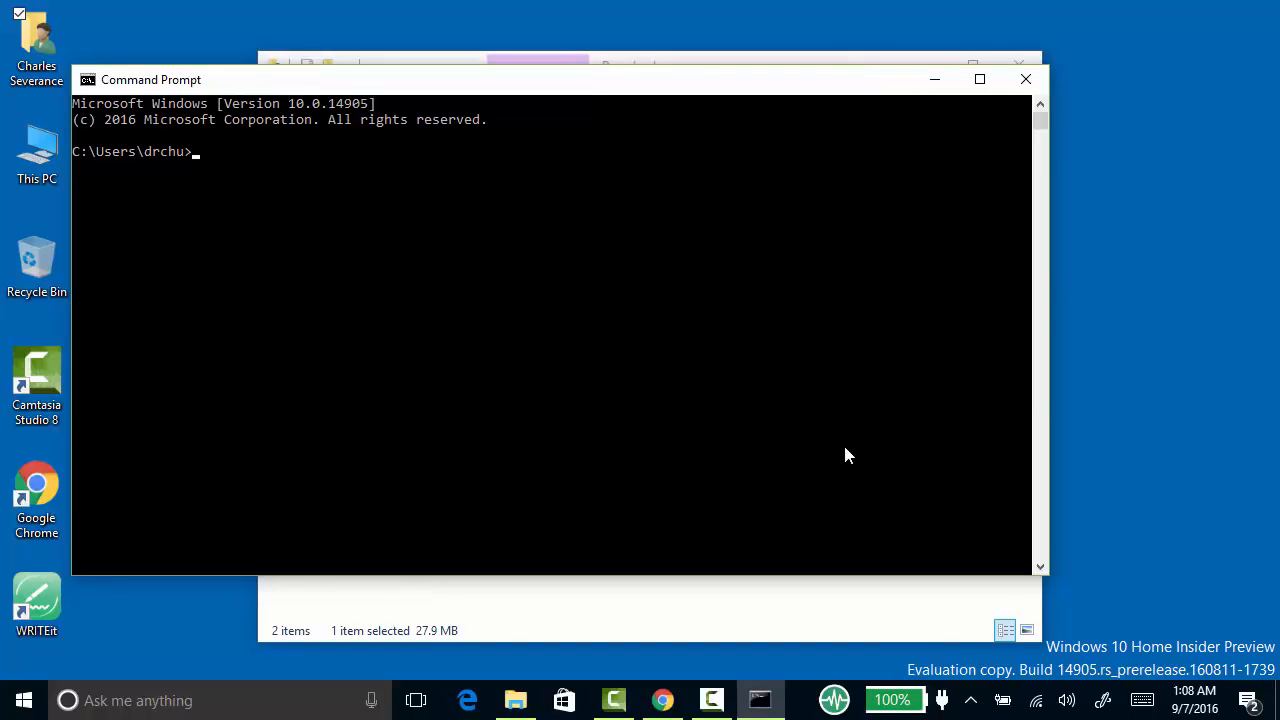
{"action": "type", "text": "python"}
{"action": "key", "text": "Return"}
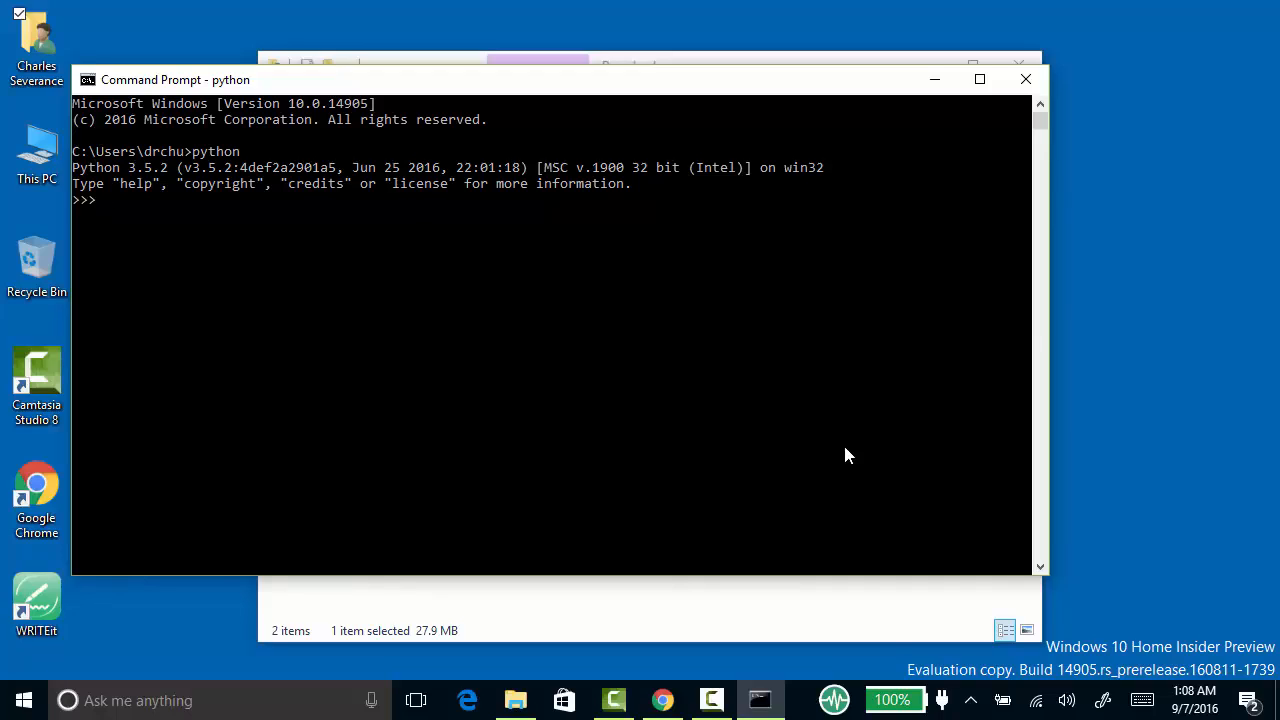
- Run print('hello world') in the Python interpreter
{"action": "type", "text": "print("}
{"action": "key", "text": "BackSpace"}
{"action": "key", "text": "BackSpace"}
{"action": "key", "text": "BackSpace"}
{"action": "key", "text": "BackSpace"}
{"action": "type", "text": "int('hello world"}
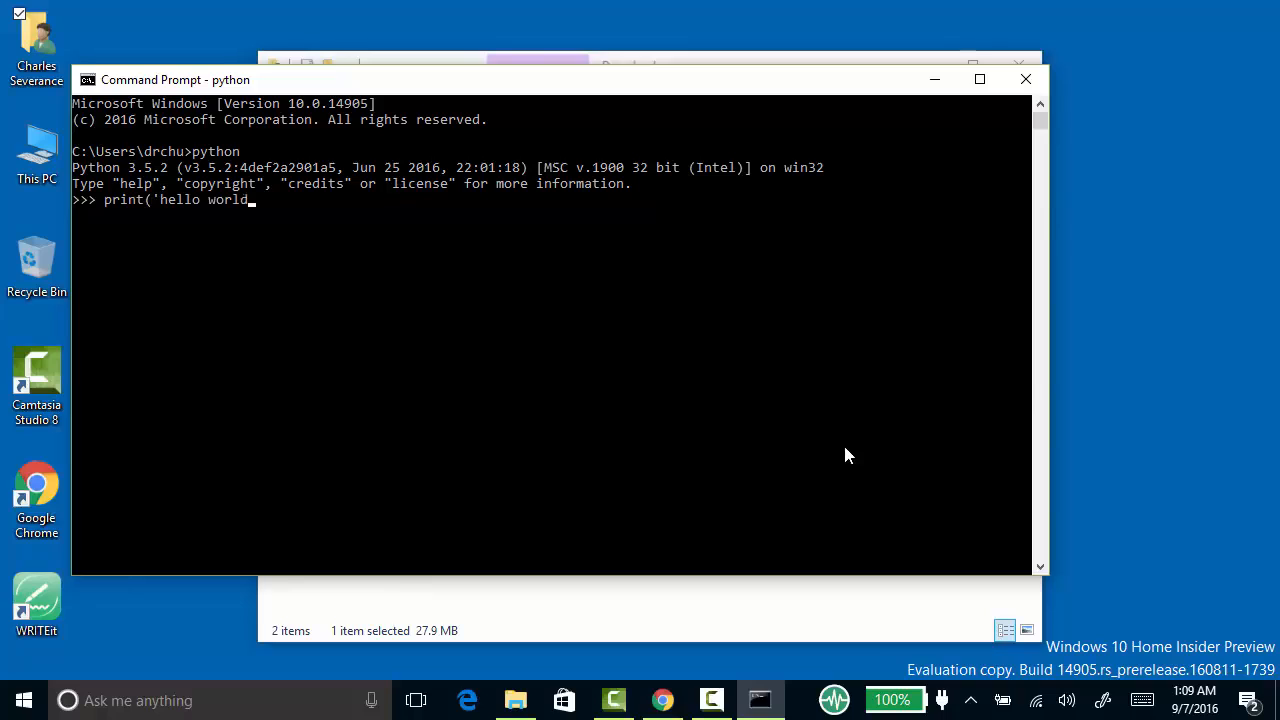
{"action": "type", "text": "')"}
{"action": "key", "text": "Return"}
- Run the misspelled statement pritjd('hello world') and exit the Python interpreter
{"action": "type", "text": "pritjd"}
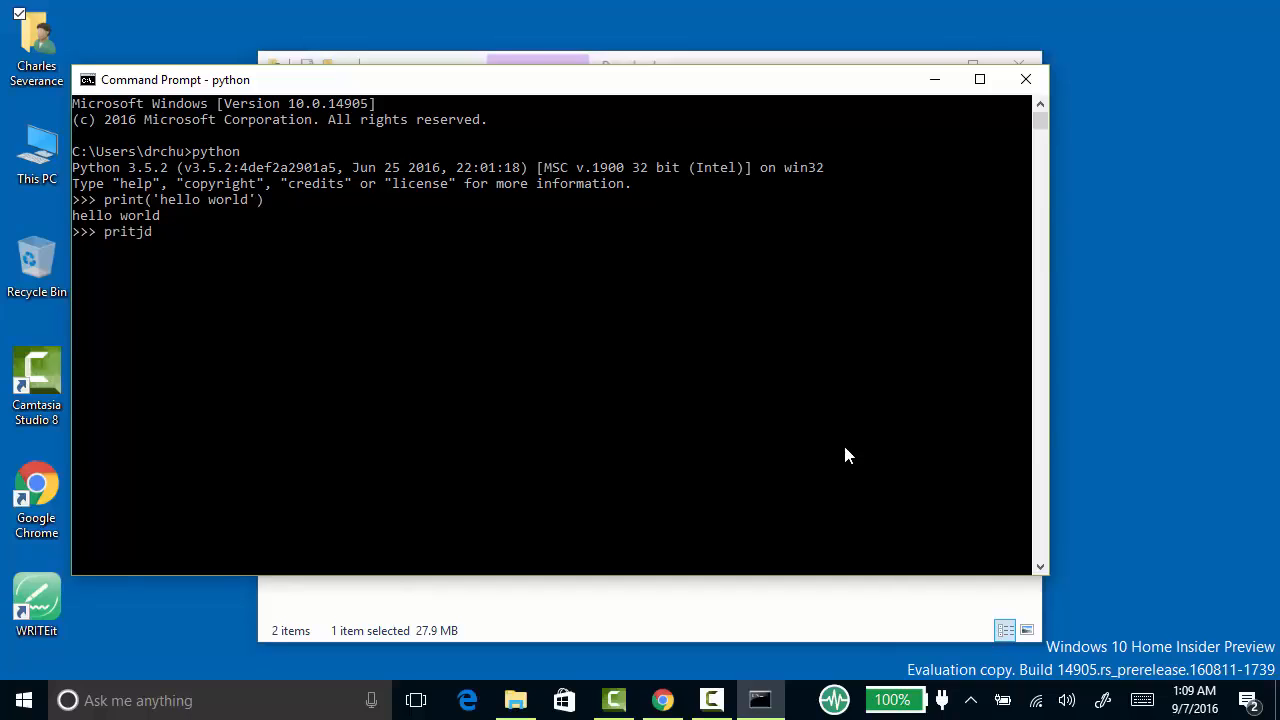
{"action": "type", "text": "('he"}
{"action": "type", "text": "llo world')"}
{"action": "key", "text": "Return"}
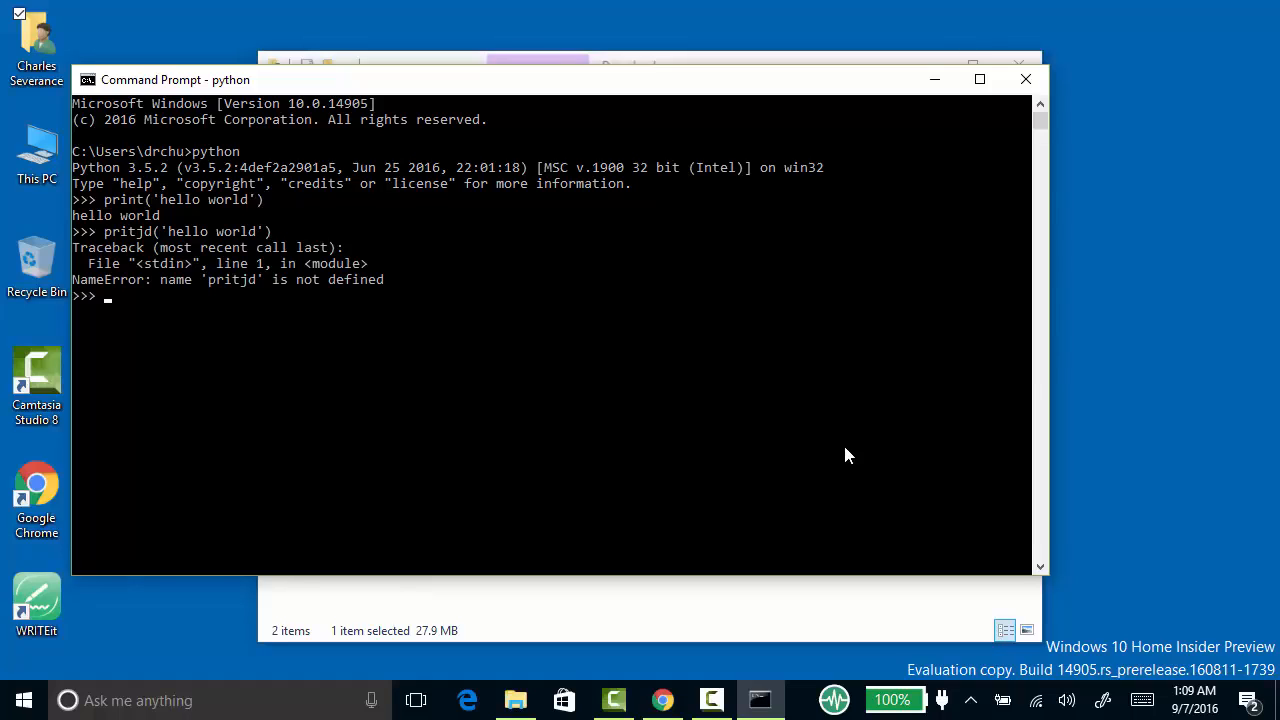
{"action": "key", "text": "ctrl+z"}
{"action": "key", "text": "Return"}
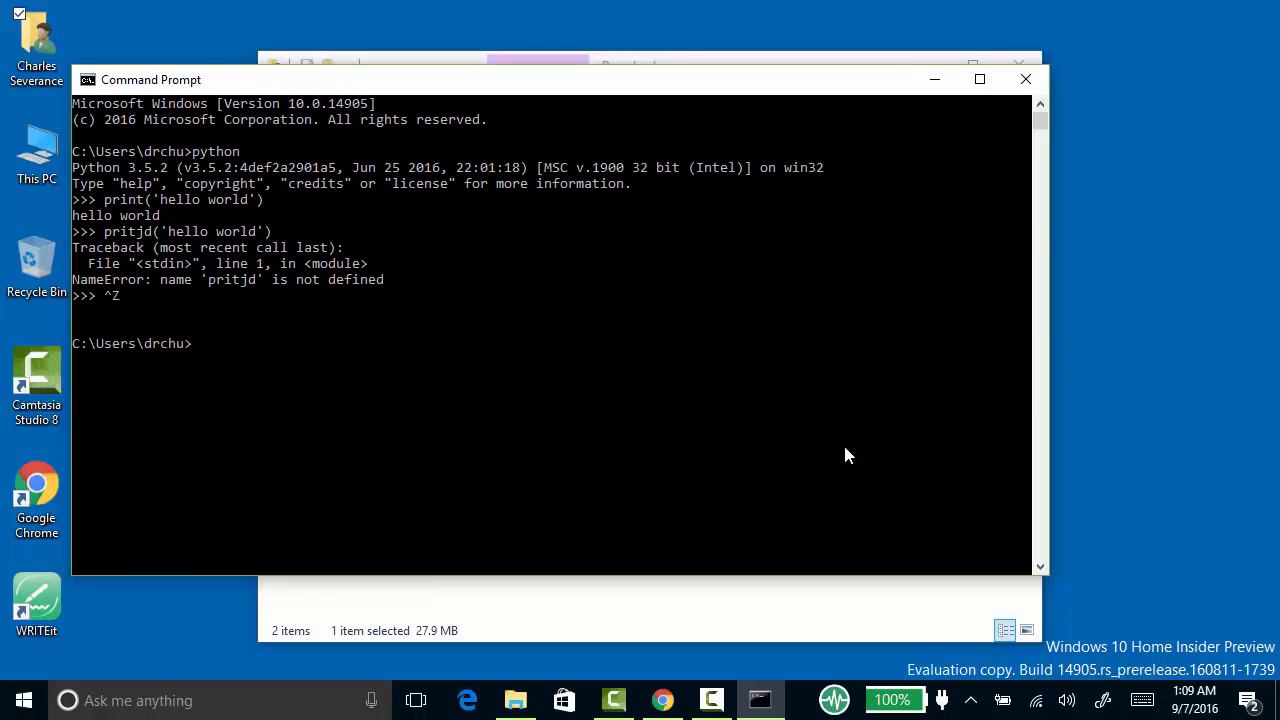
- List the contents of the home folder with dir and display the current directory path with cd
{"action": "type", "text": "dir"}
{"action": "key", "text": "Return"}
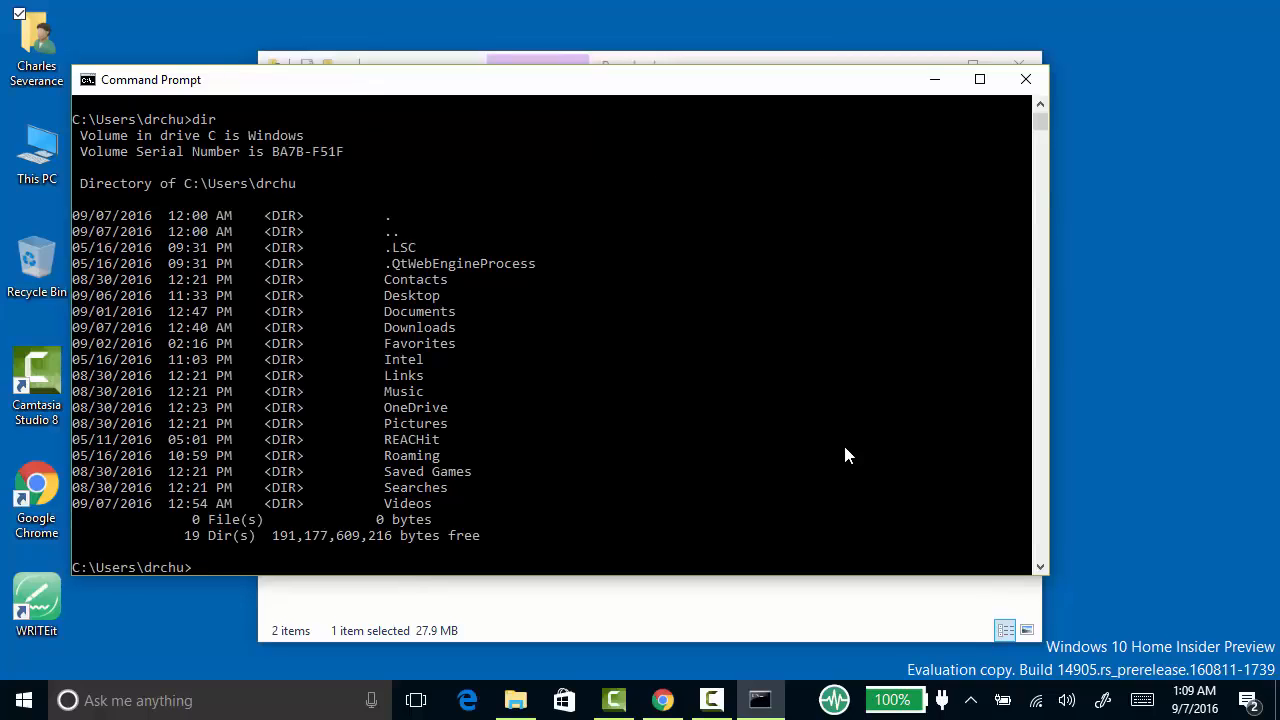
{"action": "type", "text": "cd"}
{"action": "key", "text": "Return"}
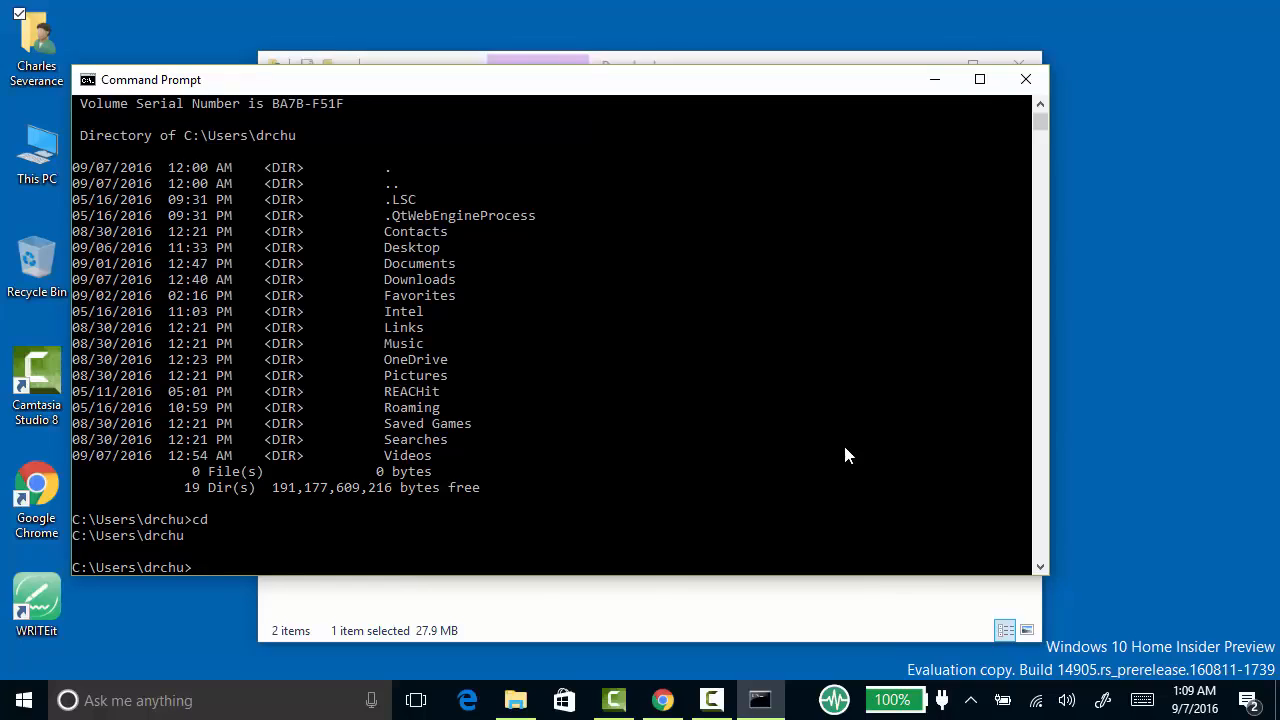
{"action": "left_click_drag", "start_coordinate": [845, 575], "coordinate": [845, 569]}
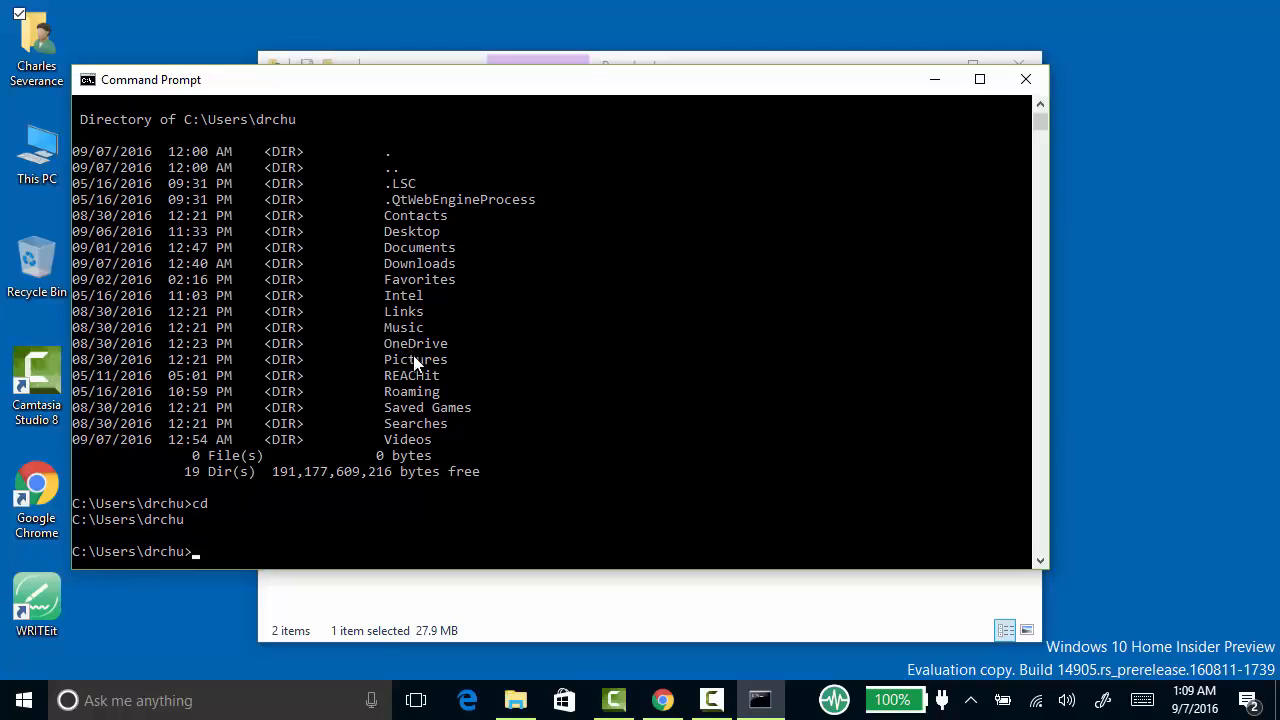
- Bring the Downloads folder back to the front and install Atom by running AtomSetup
{"action": "left_click", "coordinate": [627, 603]}
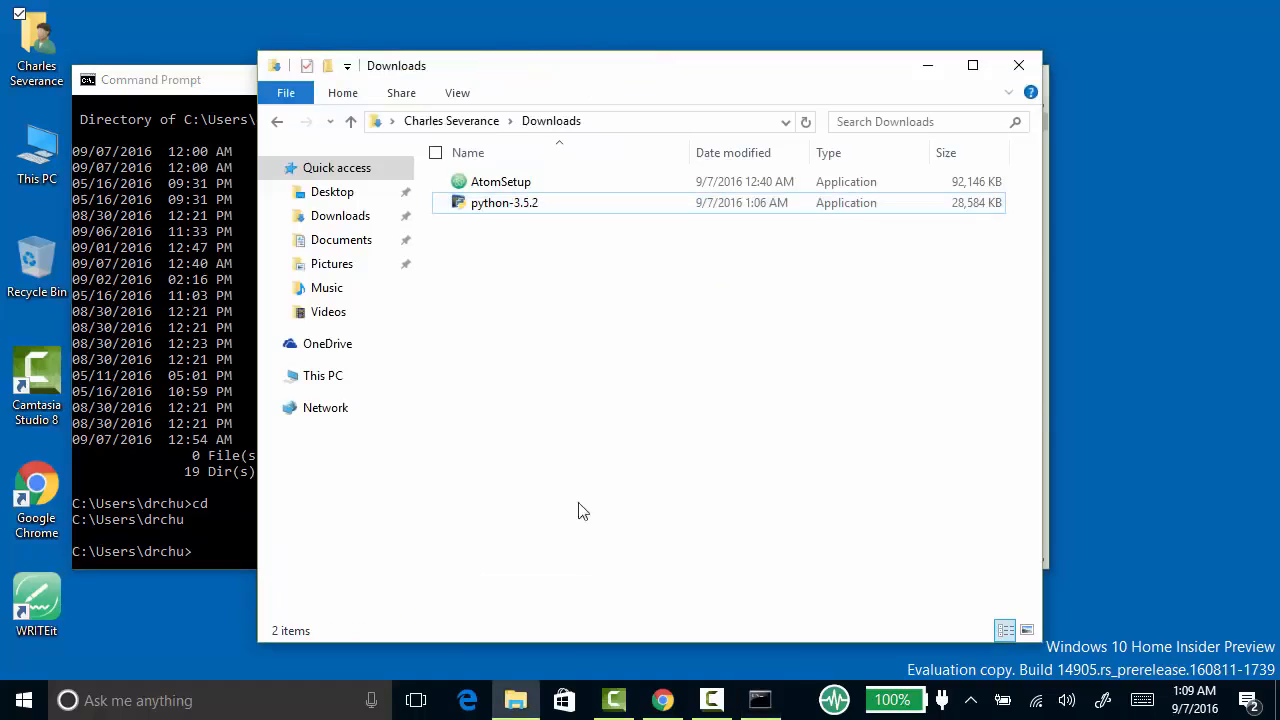
{"action": "left_click", "coordinate": [495, 188]}
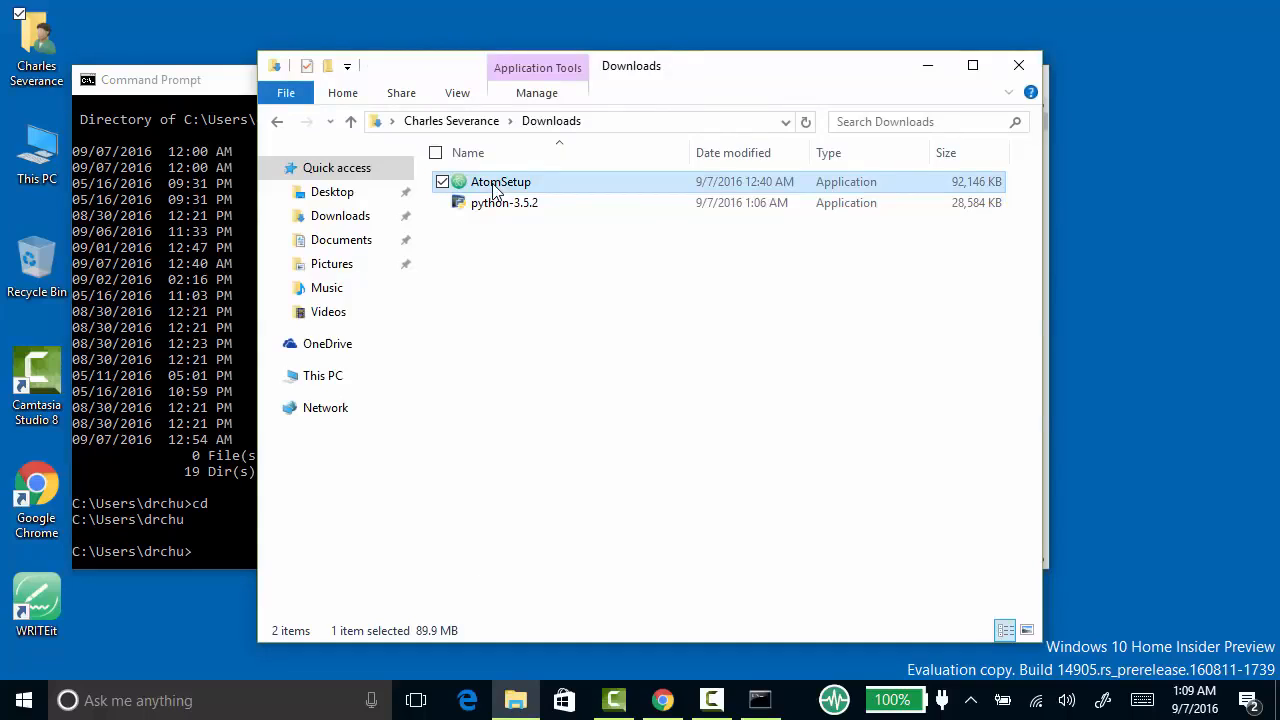
{"action": "double_click", "coordinate": [493, 188]}
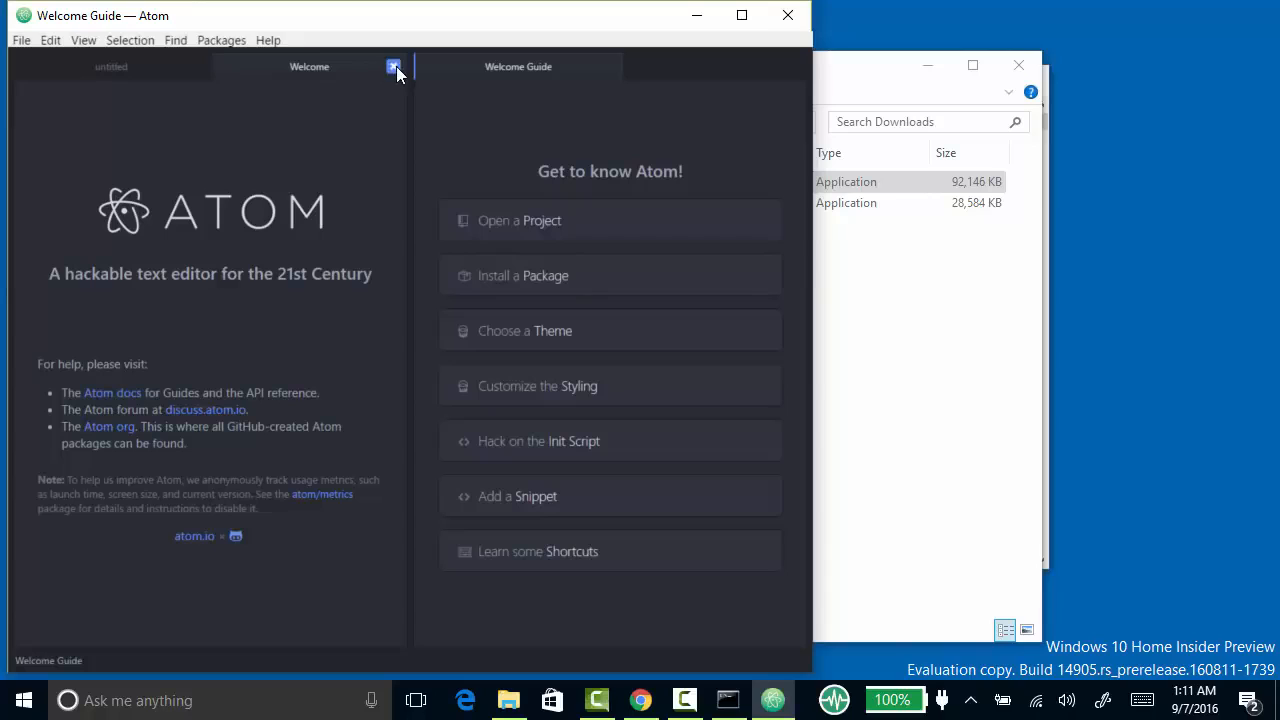
- Close the Welcome and Welcome Guide tabs and write print('hello from a file') in the untitled file with enlarged editor text
{"action": "left_click", "coordinate": [394, 66]}
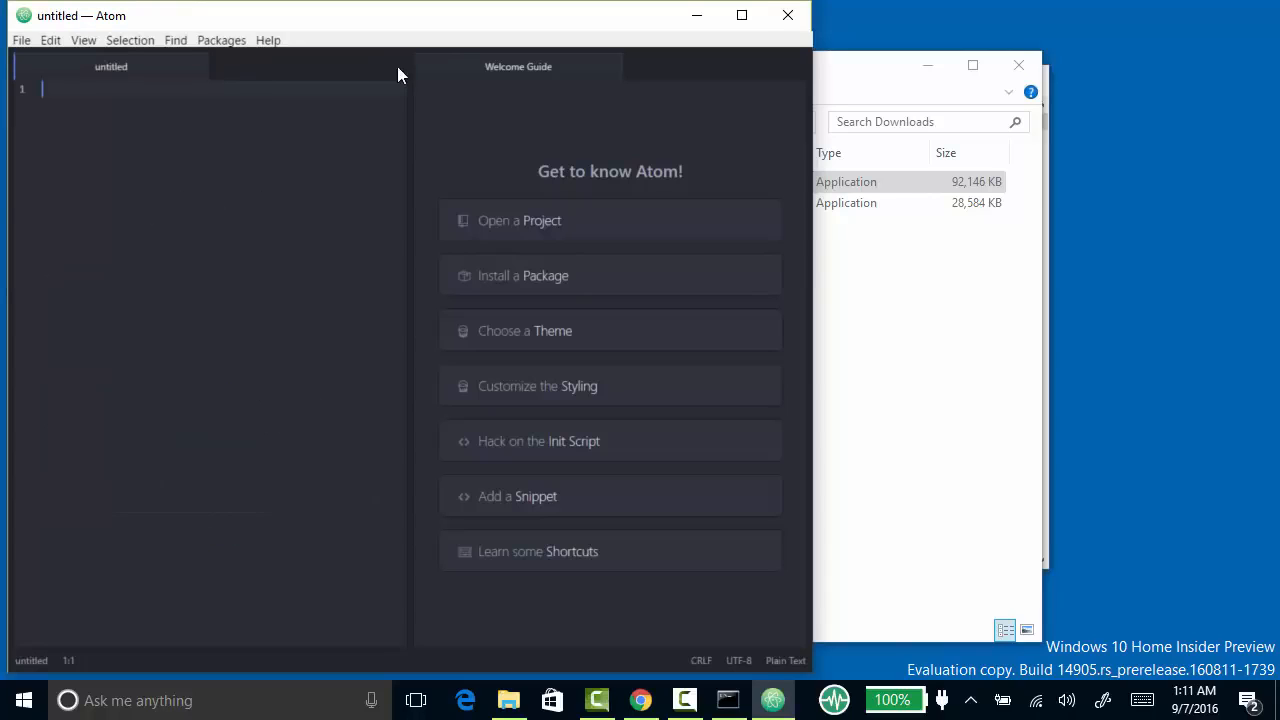
{"action": "left_click", "coordinate": [610, 67]}
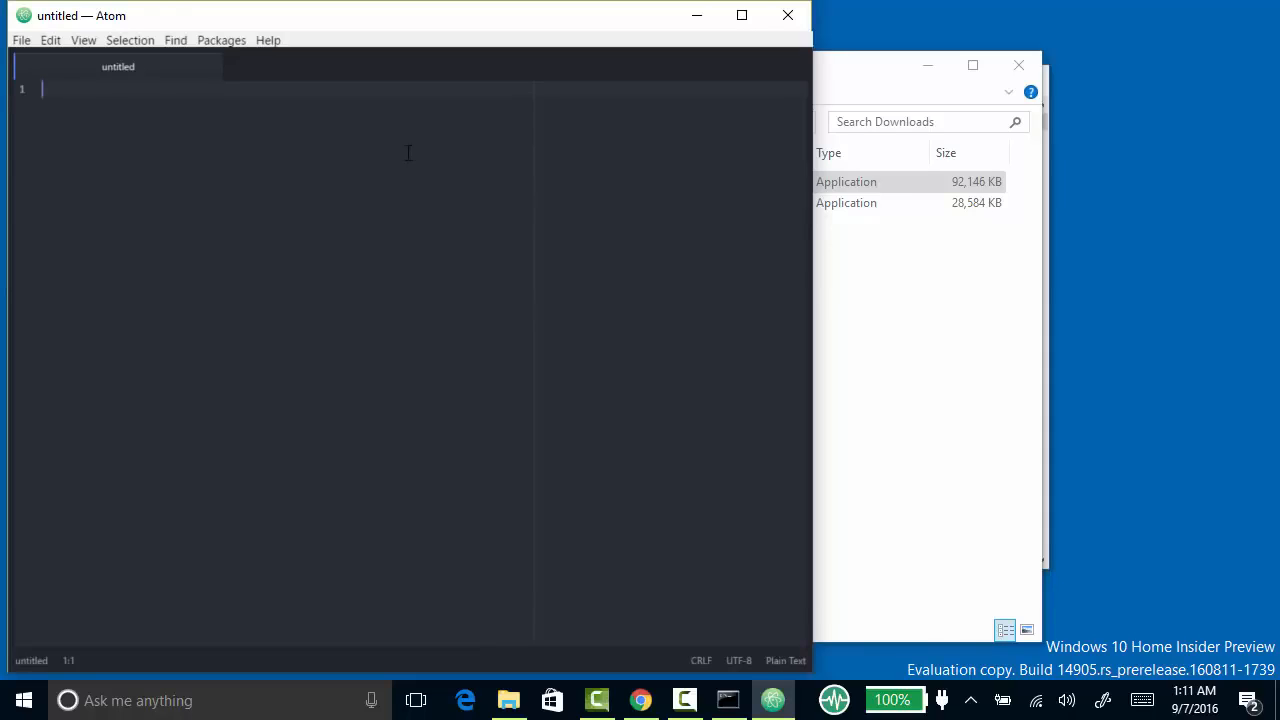
{"action": "type", "text": "print("}
{"action": "key", "text": "ctrl+equal"}
{"action": "key", "text": "ctrl+equal"}
{"action": "key", "text": "ctrl+equal"}
{"action": "key", "text": "ctrl+equal"}
{"action": "key", "text": "ctrl+equal"}
{"action": "key", "text": "ctrl+equal"}
{"action": "key", "text": "ctrl+equal"}
{"action": "key", "text": "ctrl+equal"}
{"action": "key", "text": "ctrl+equal"}
{"action": "key", "text": "ctrl+equal"}
{"action": "key", "text": "ctrl+equal"}
{"action": "key", "text": "ctrl+equal"}
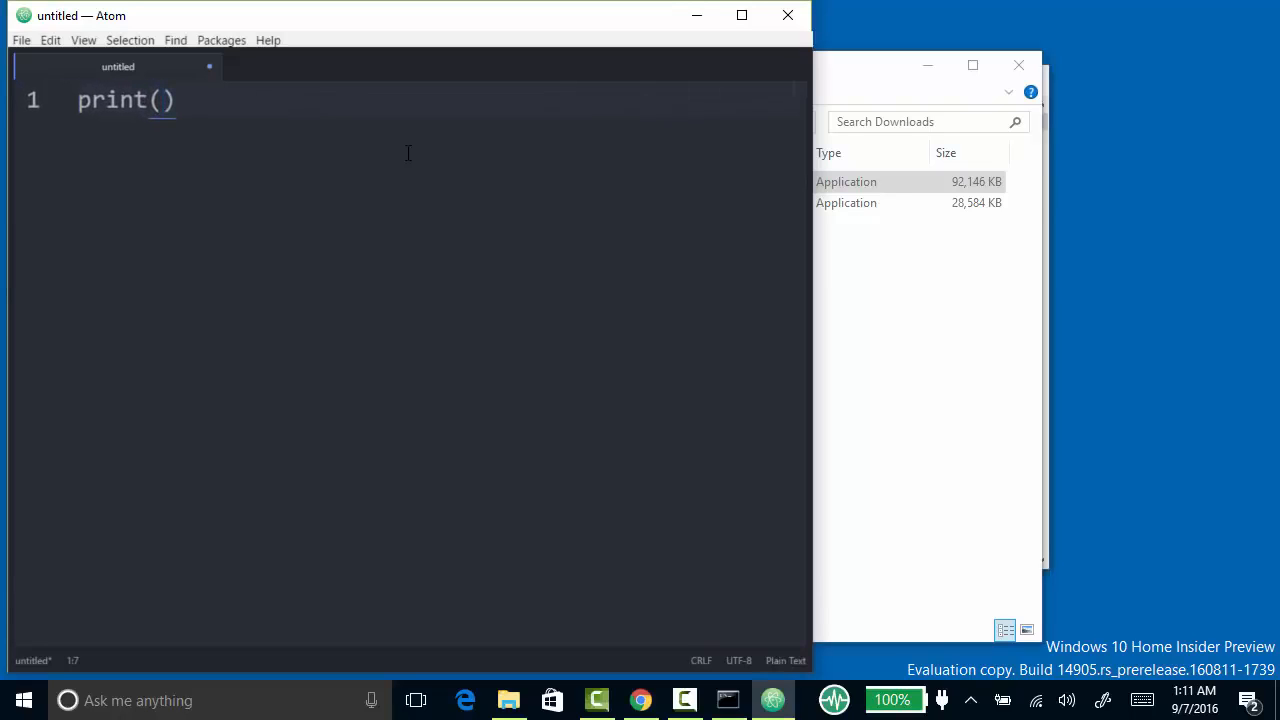
{"action": "type", "text": "'hello"}
{"action": "type", "text": " from a "}
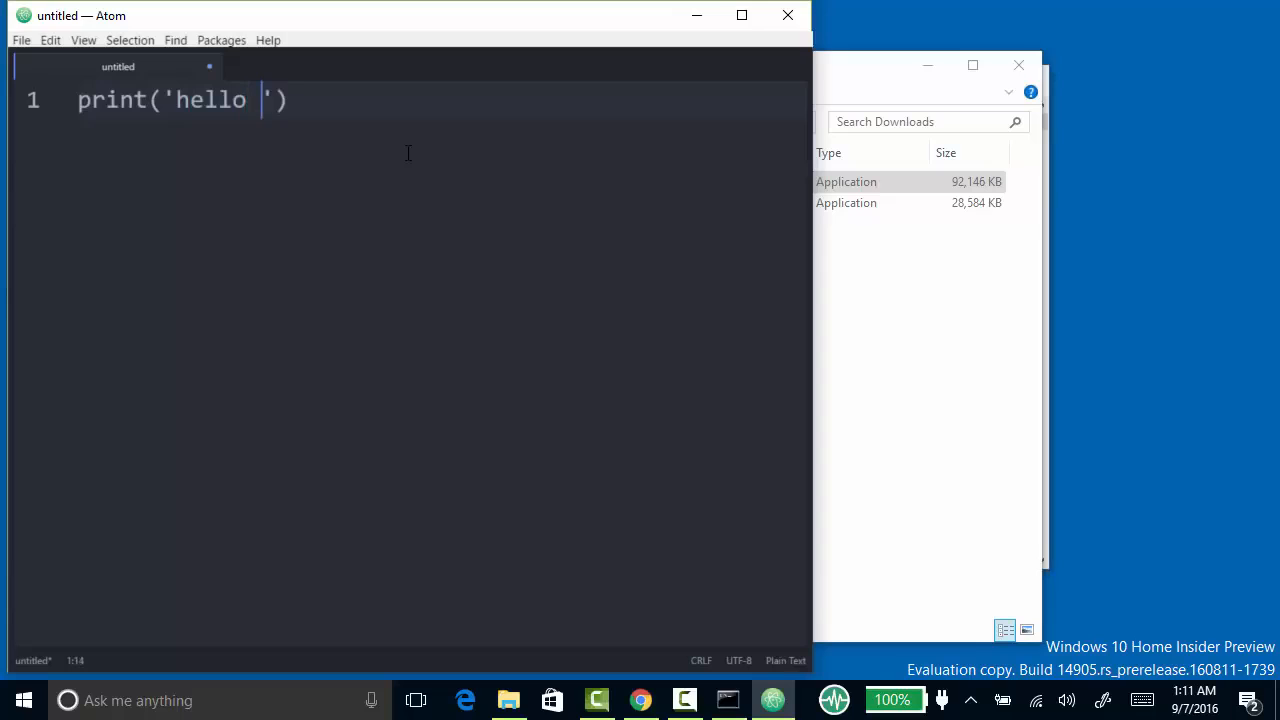
{"action": "type", "text": "file'"}
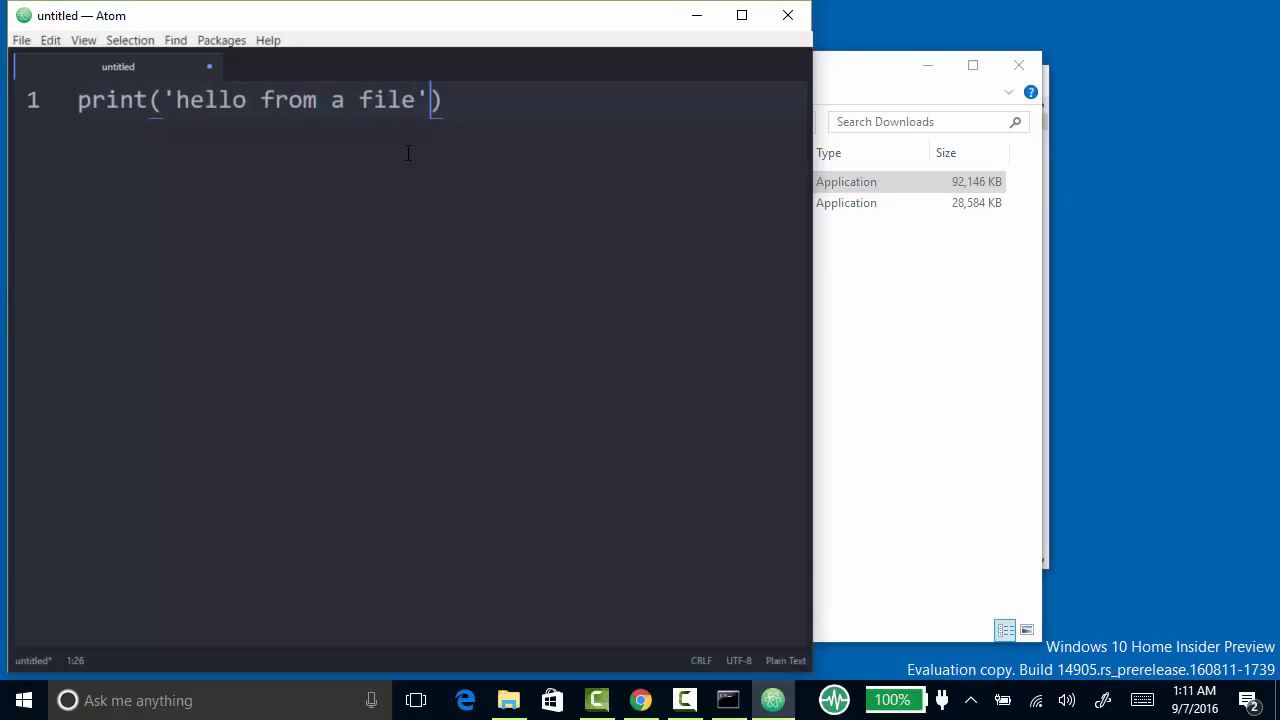
- Start saving the file under a new name and create a folder named py4e on the Desktop
{"action": "left_click", "coordinate": [22, 42]}
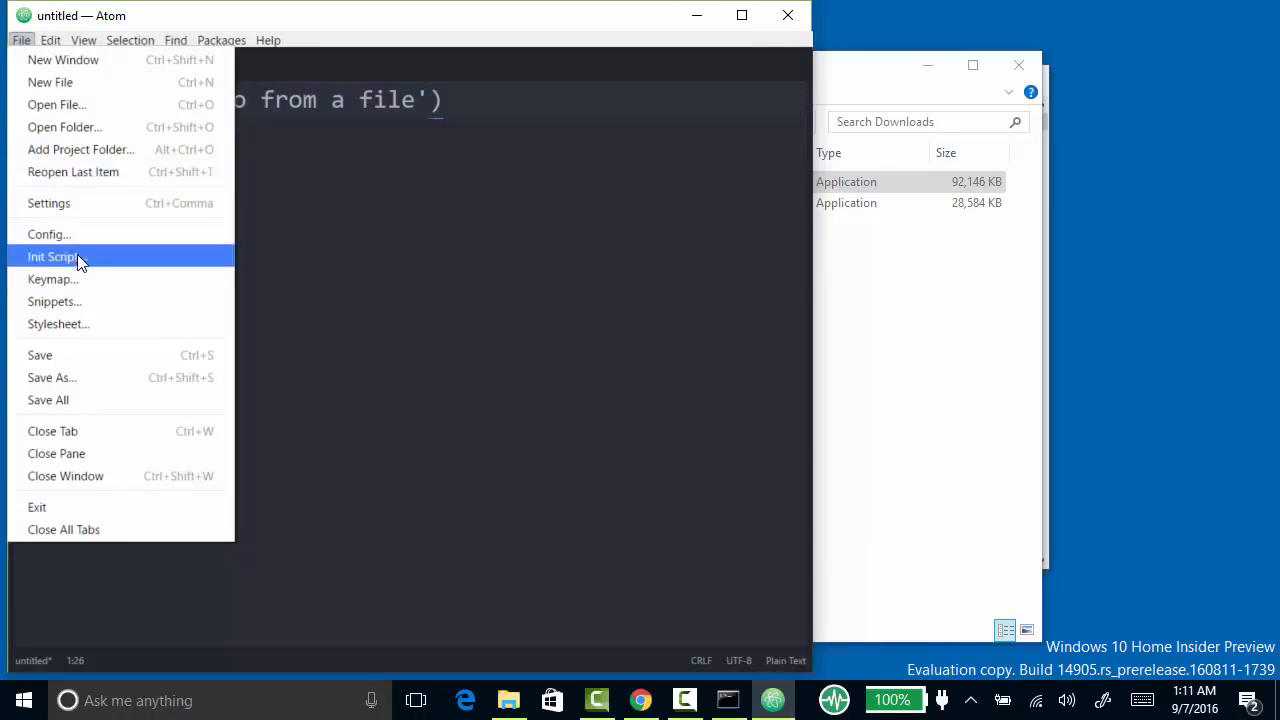
{"action": "left_click", "coordinate": [95, 381]}
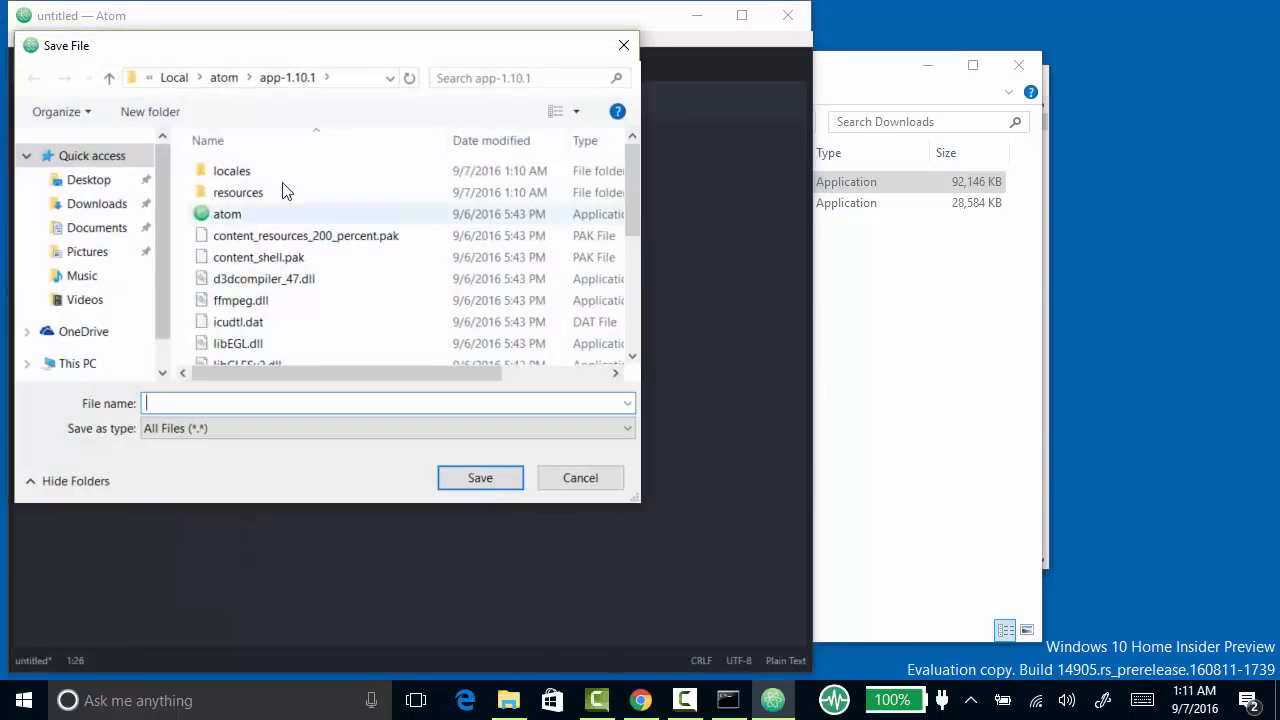
{"action": "left_click", "coordinate": [390, 78]}
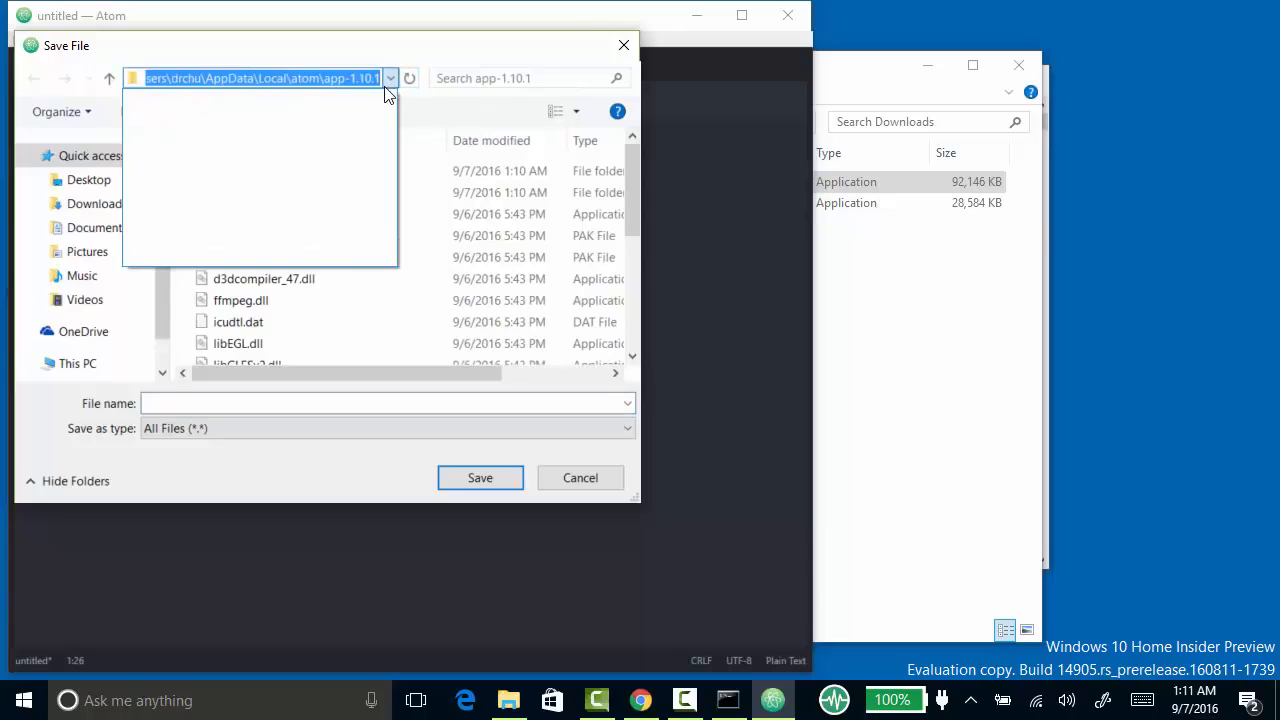
{"action": "left_click", "coordinate": [389, 88]}
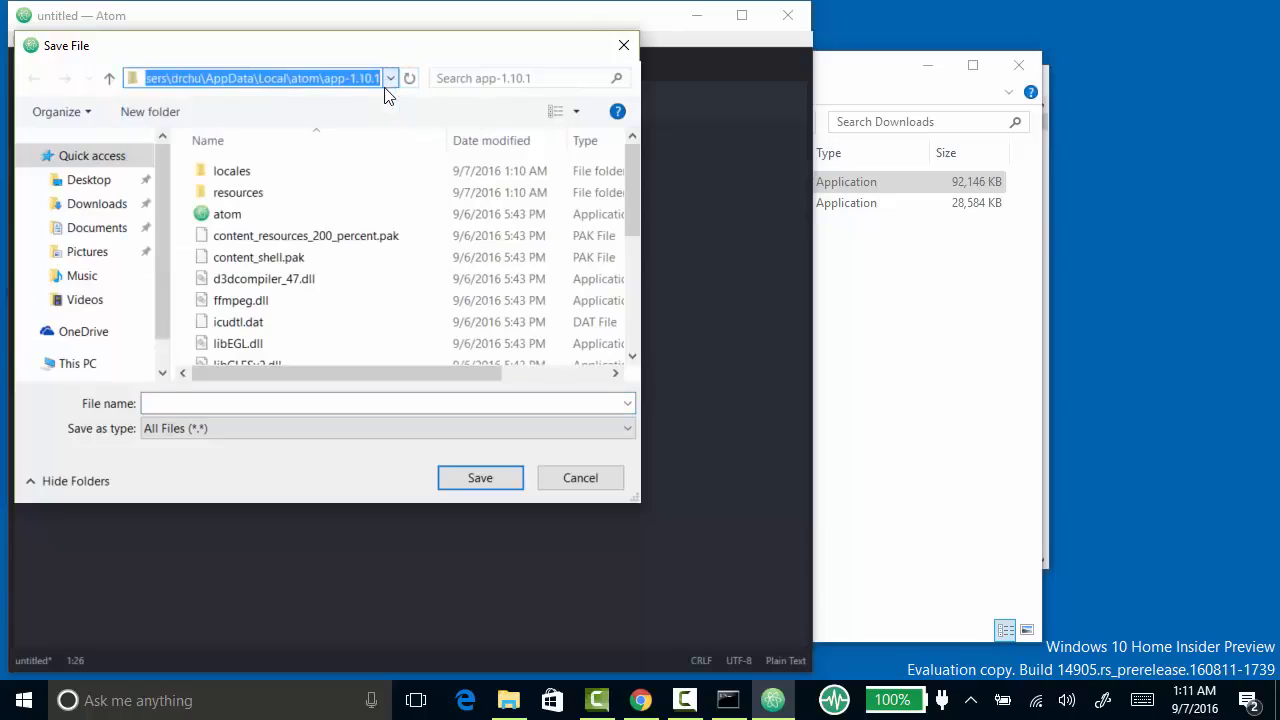
{"action": "left_click", "coordinate": [75, 180]}
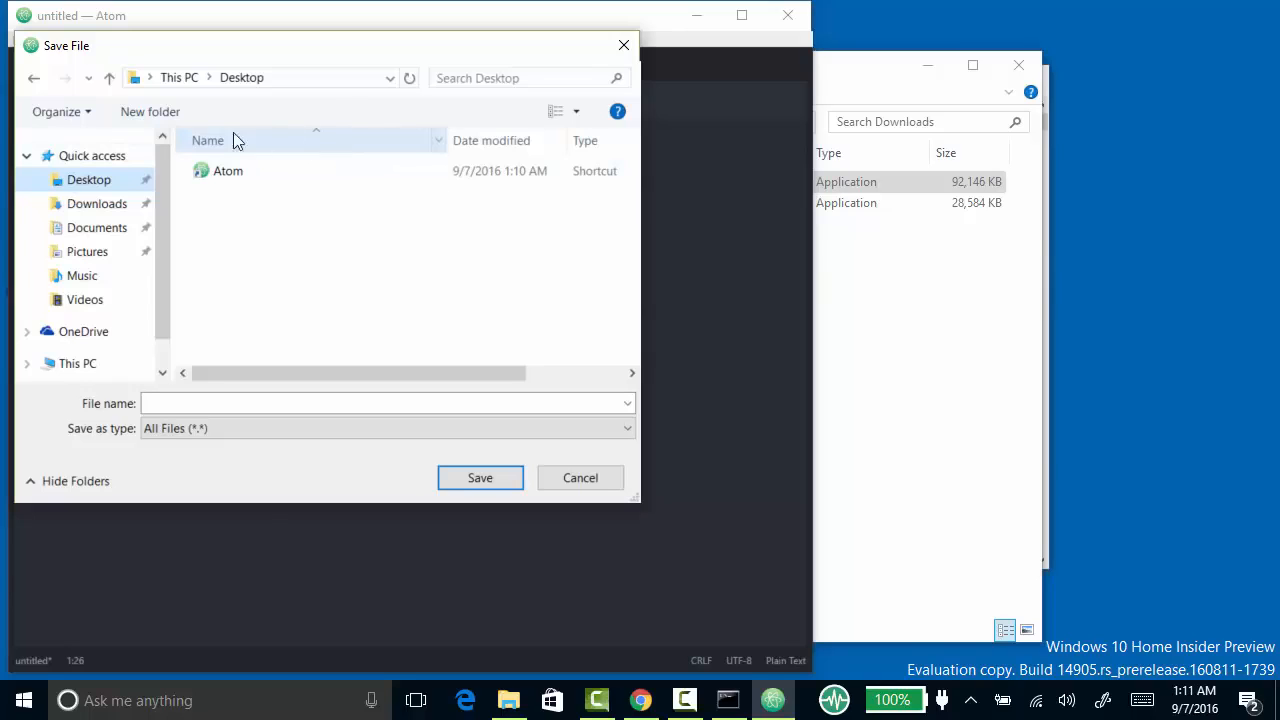
{"action": "left_click", "coordinate": [140, 112]}
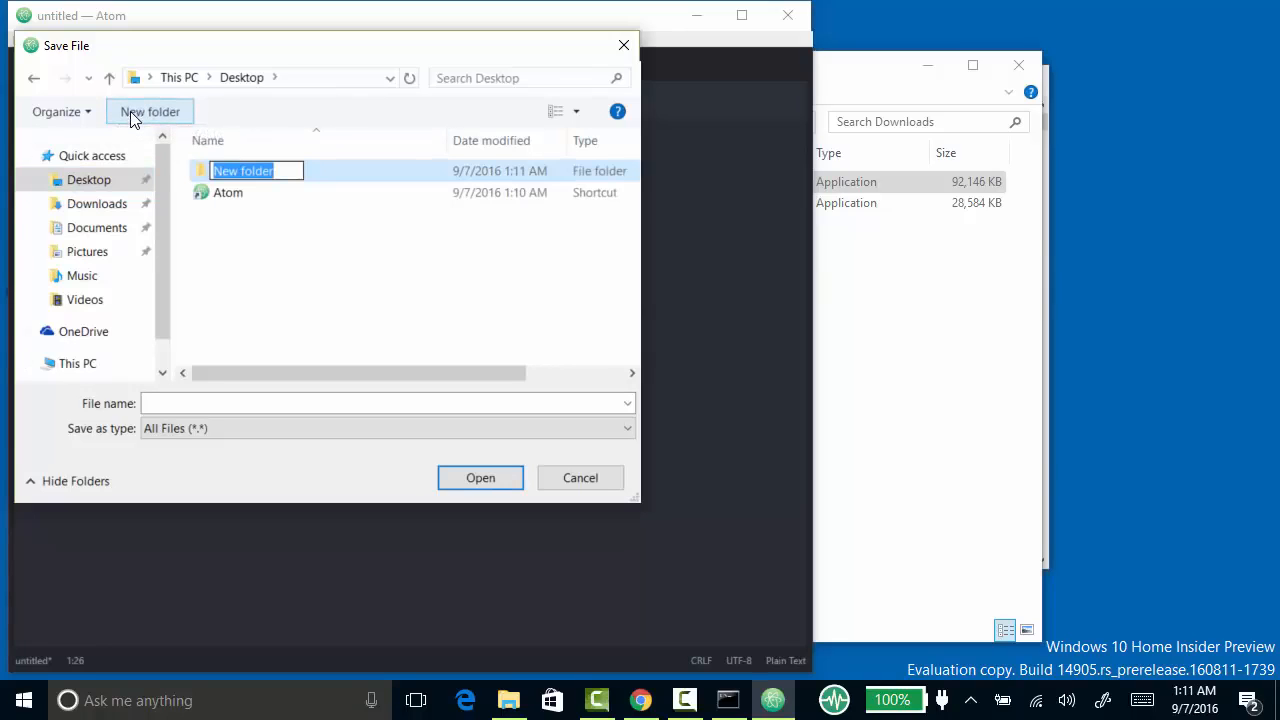
{"action": "type", "text": "py4e"}
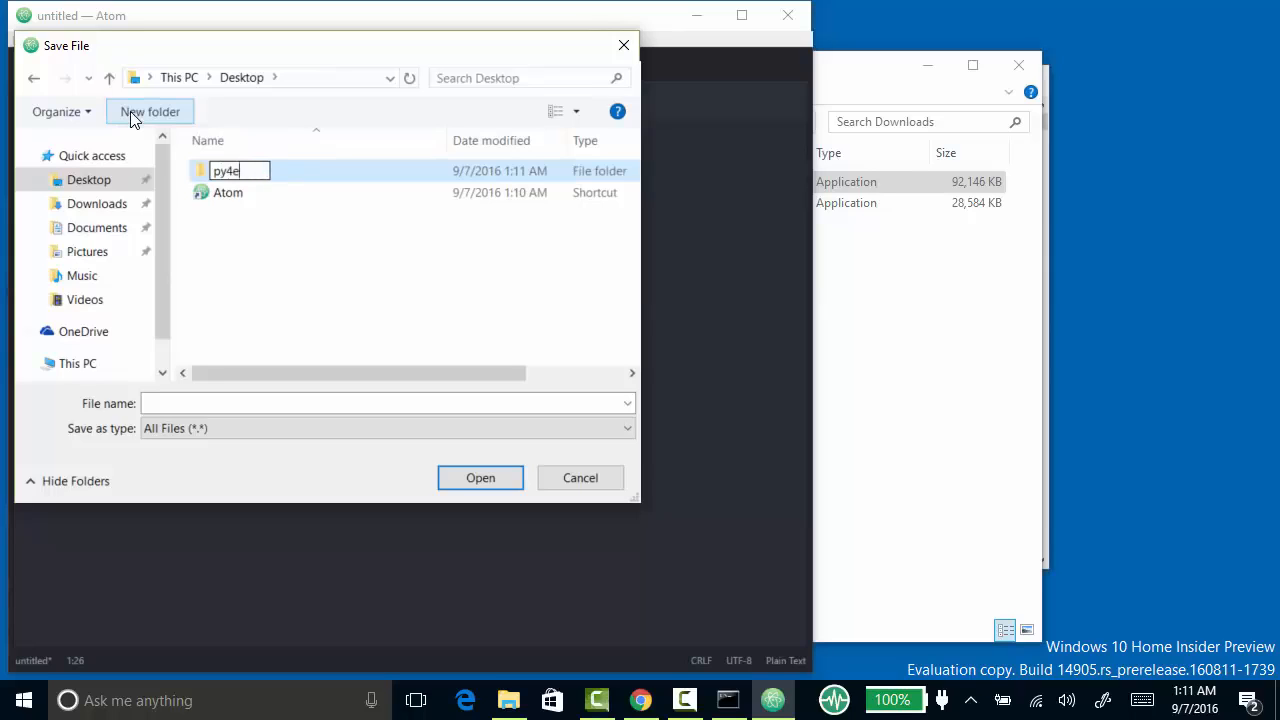
{"action": "key", "text": "Return"}
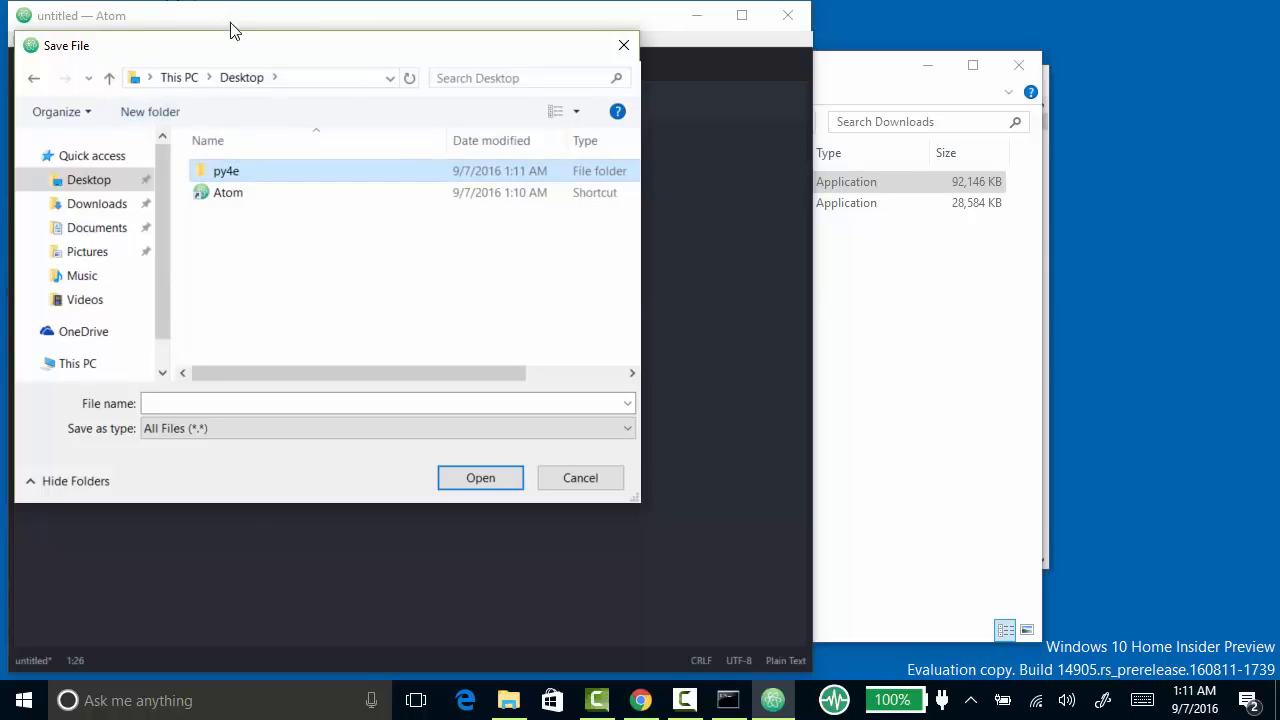
- Save the file as first.py inside the new py4e folder
{"action": "left_click_drag", "start_coordinate": [255, 47], "coordinate": [493, 87]}
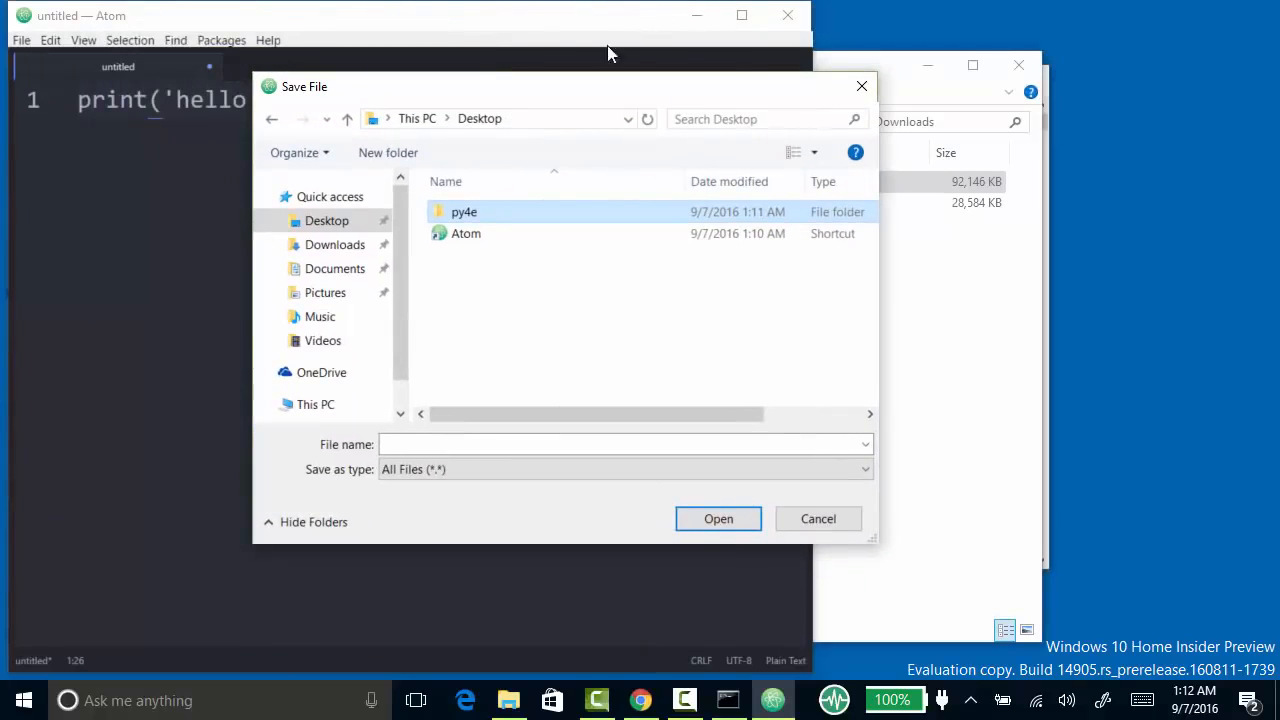
{"action": "double_click", "coordinate": [464, 217]}
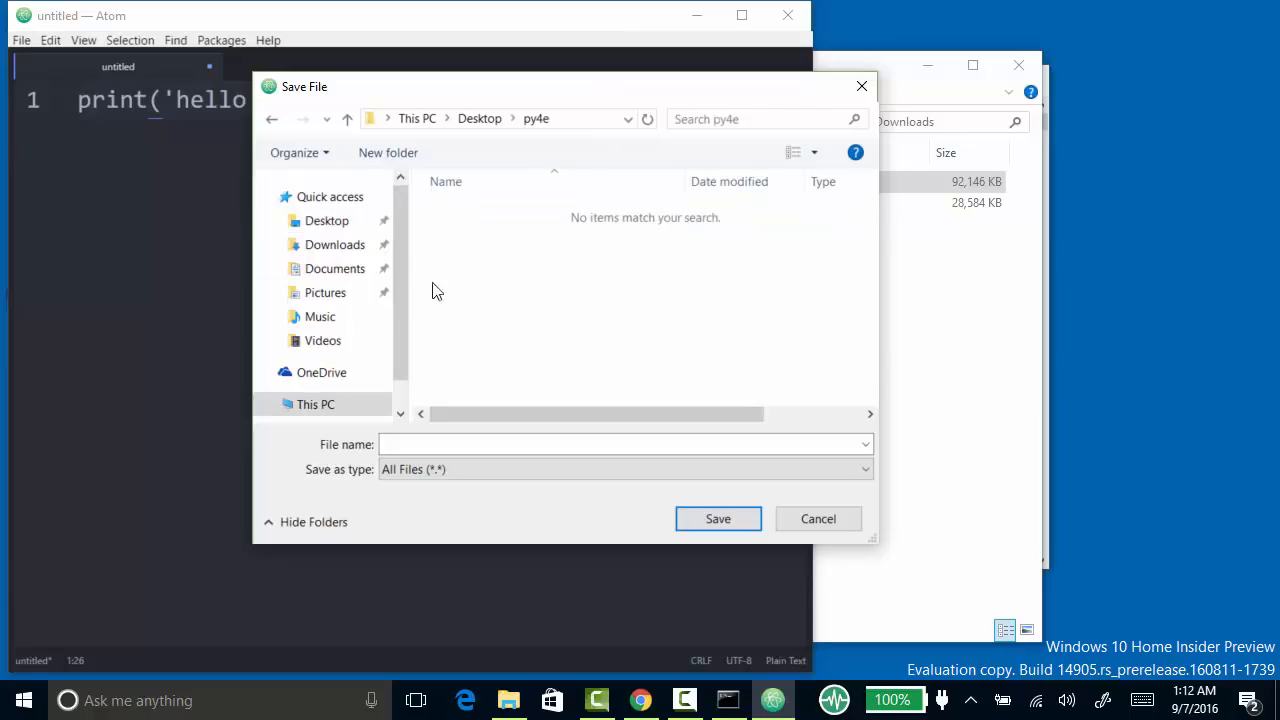
{"action": "left_click", "coordinate": [401, 444]}
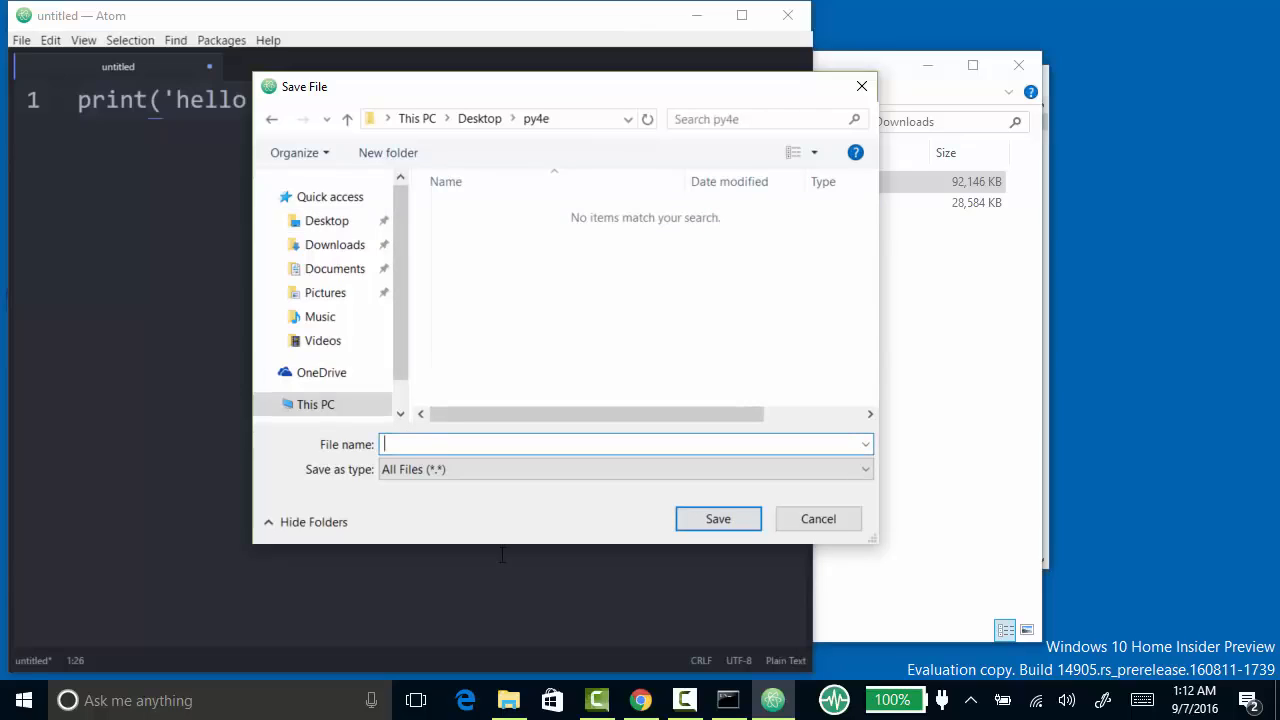
{"action": "type", "text": "first.py"}
{"action": "key", "text": "BackSpace"}
{"action": "key", "text": "BackSpace"}
{"action": "type", "text": "opy"}
{"action": "key", "text": "BackSpace"}
{"action": "key", "text": "BackSpace"}
{"action": "key", "text": "BackSpace"}
{"action": "type", "text": "py"}
{"action": "key", "text": "Return"}
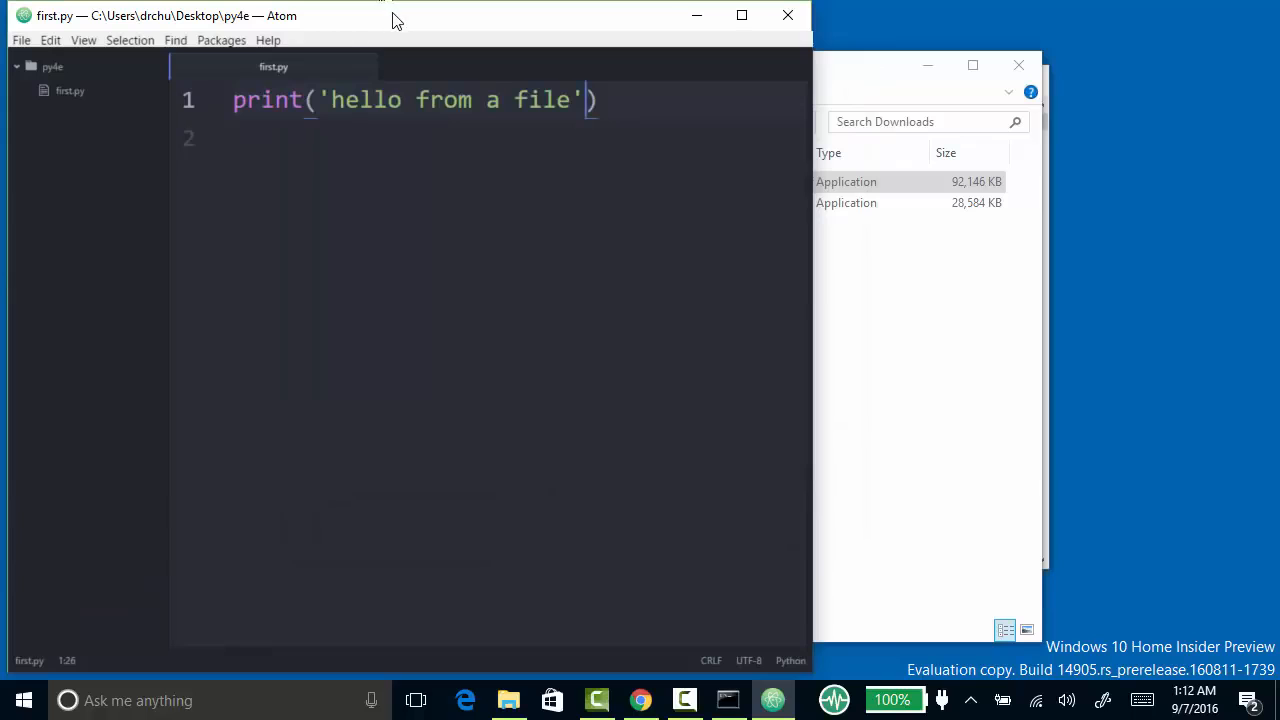
- Move the editor aside and replace the old Command Prompt window behind it with a newly opened one
{"action": "left_click_drag", "start_coordinate": [396, 24], "coordinate": [648, 38]}
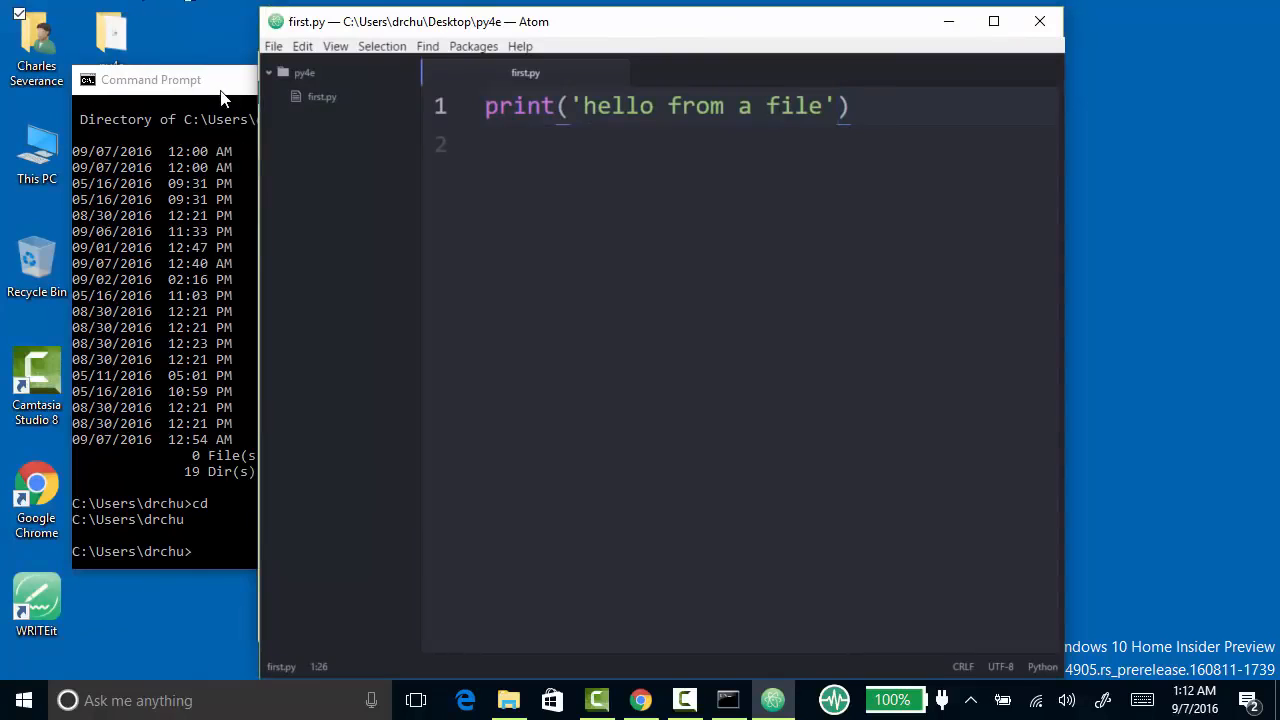
{"action": "left_click_drag", "start_coordinate": [227, 90], "coordinate": [422, 181]}
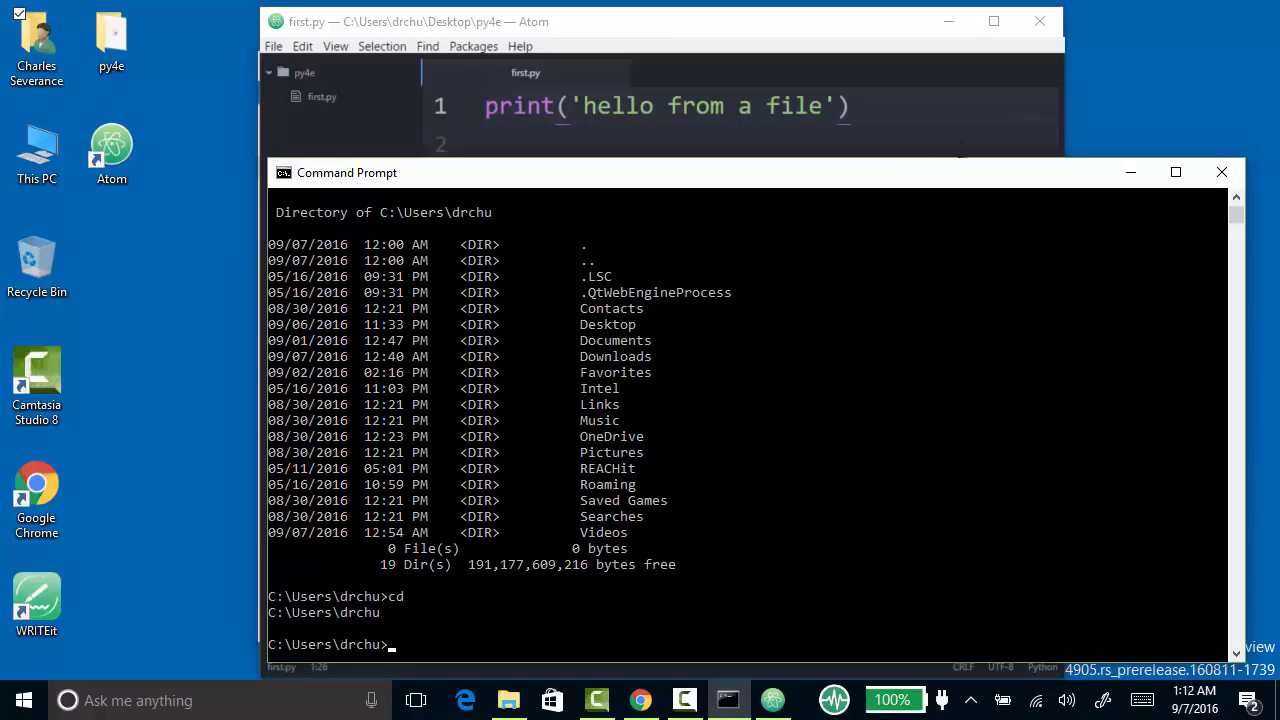
{"action": "left_click", "coordinate": [1221, 172]}
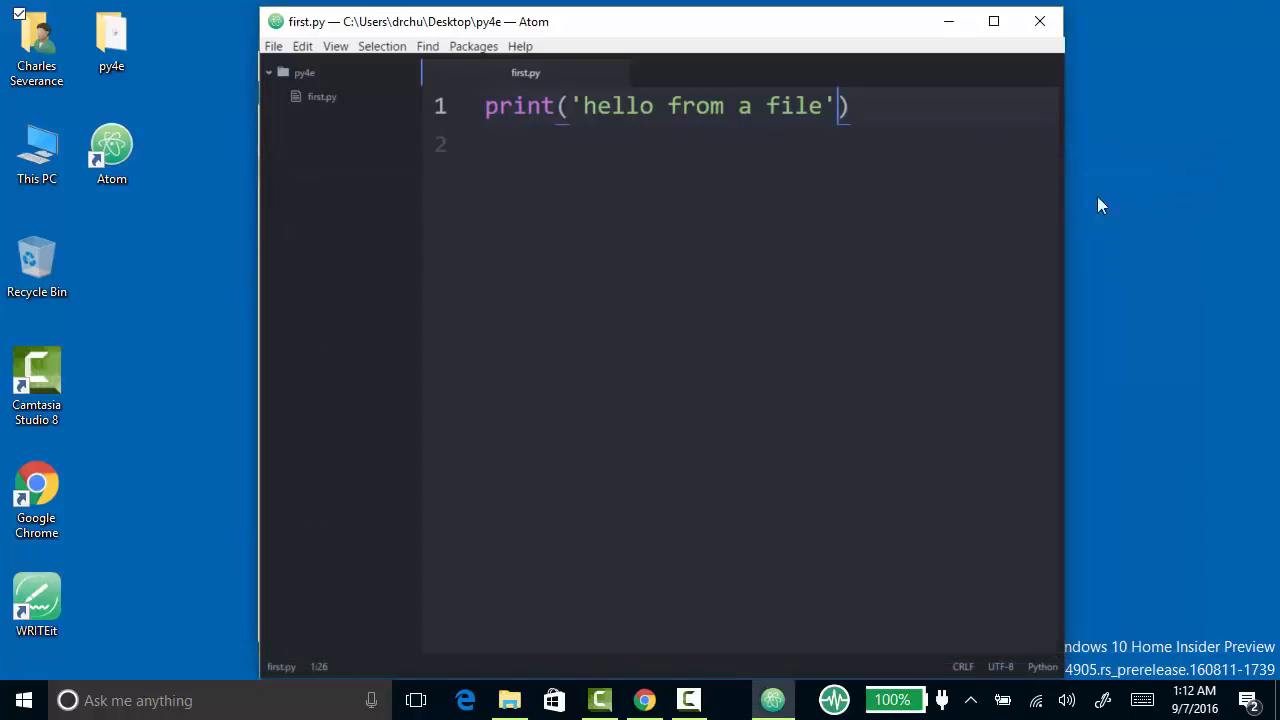
{"action": "left_click", "coordinate": [24, 705]}
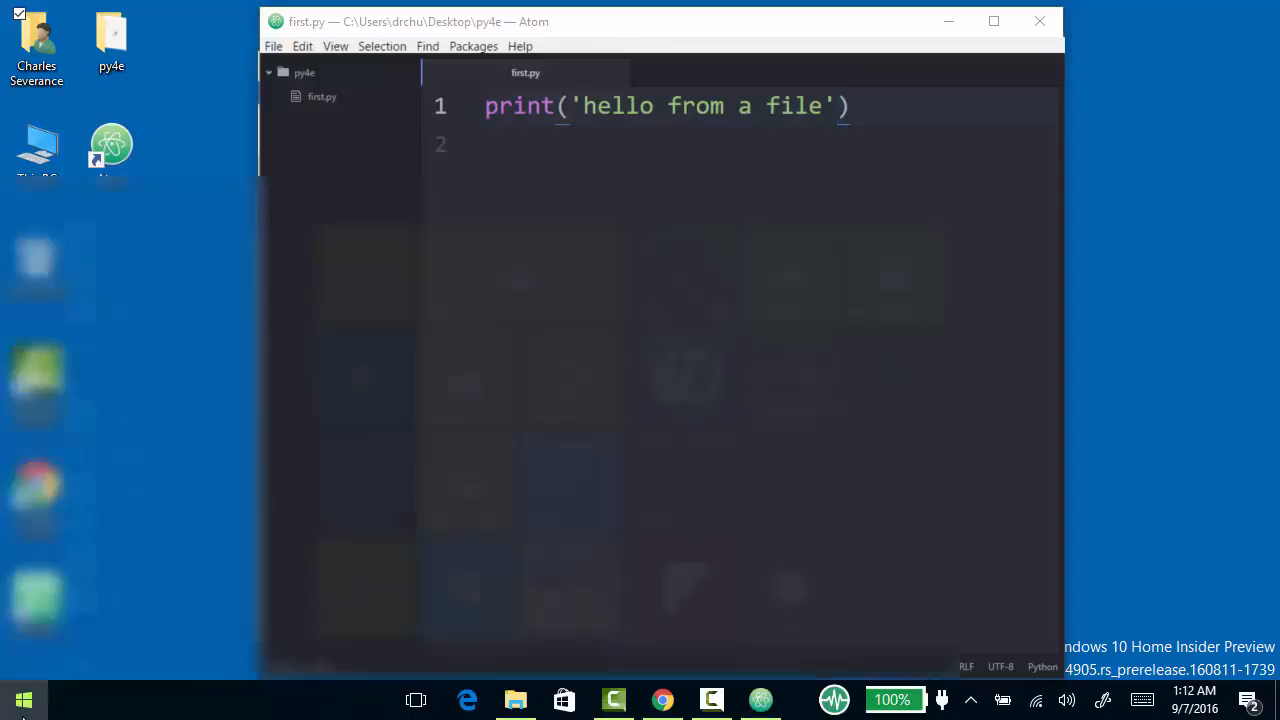
{"action": "type", "text": "com"}
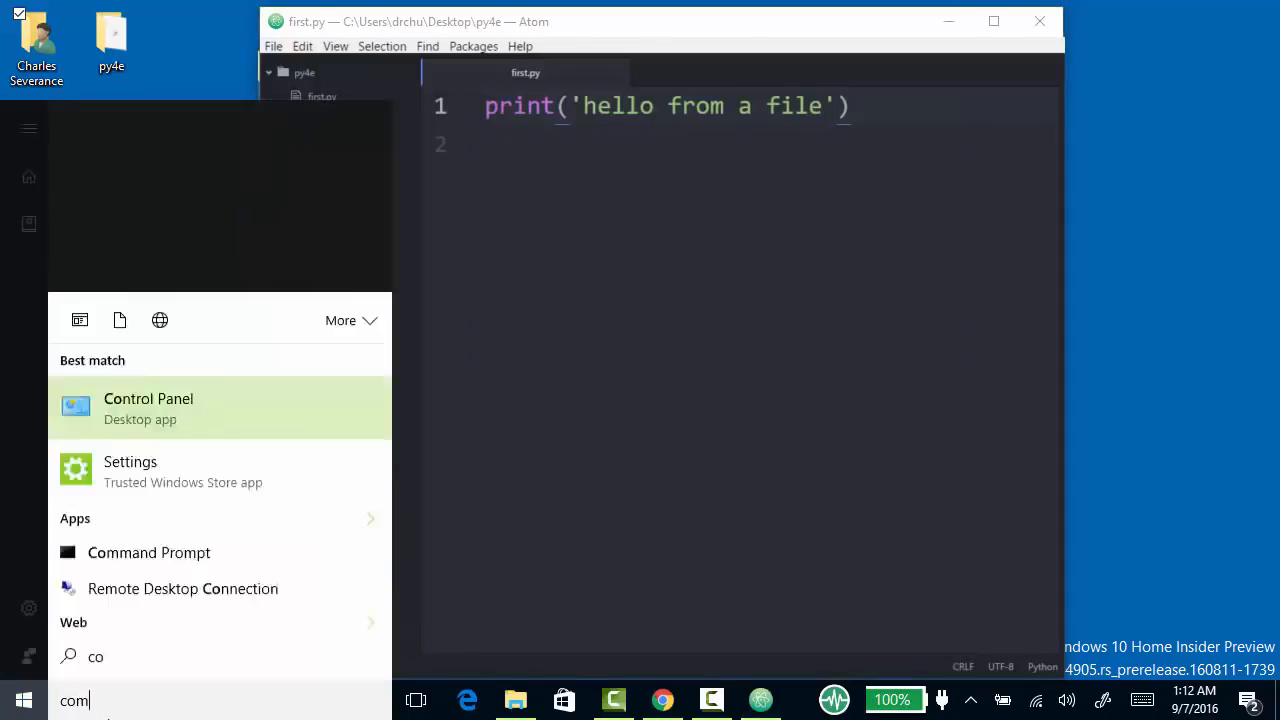
{"action": "type", "text": "mand"}
{"action": "key", "text": "Return"}
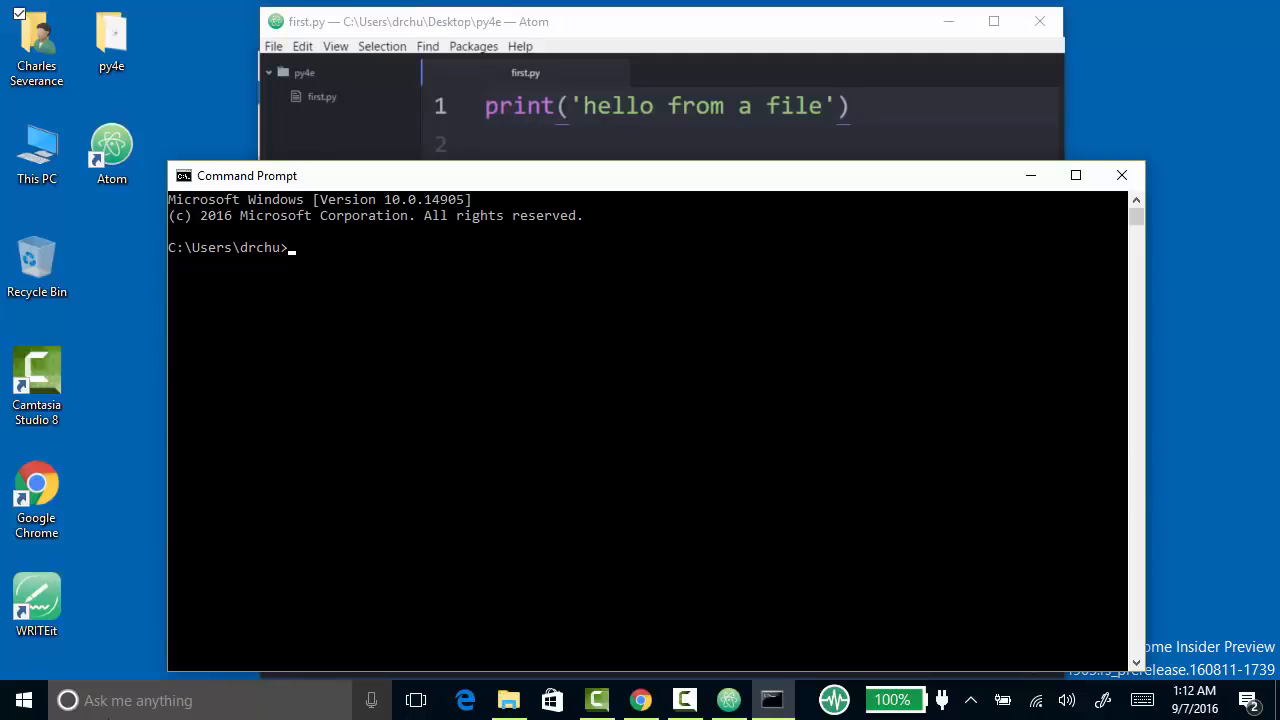
- List the home folder's contents with dir and change to the Desktop directory with cd Desktop
{"action": "type", "text": "dir"}
{"action": "key", "text": "Return"}
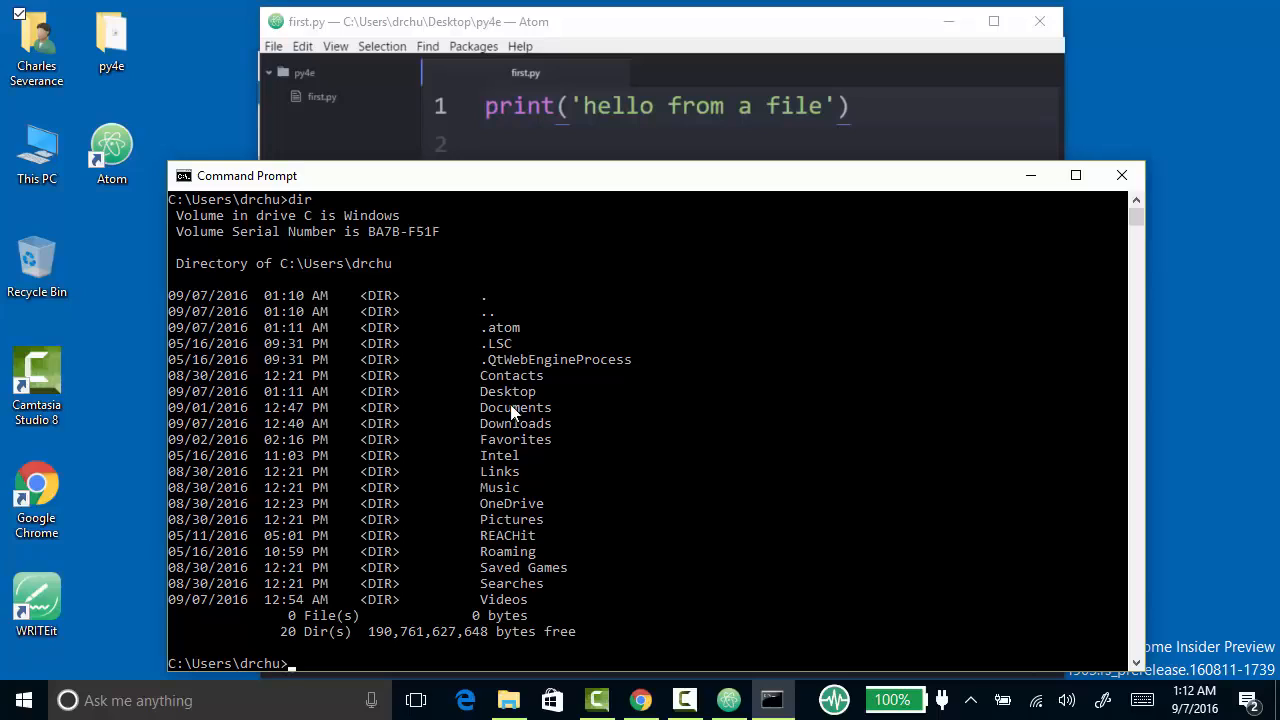
{"action": "type", "text": "cd Desktop"}
{"action": "key", "text": "Return"}
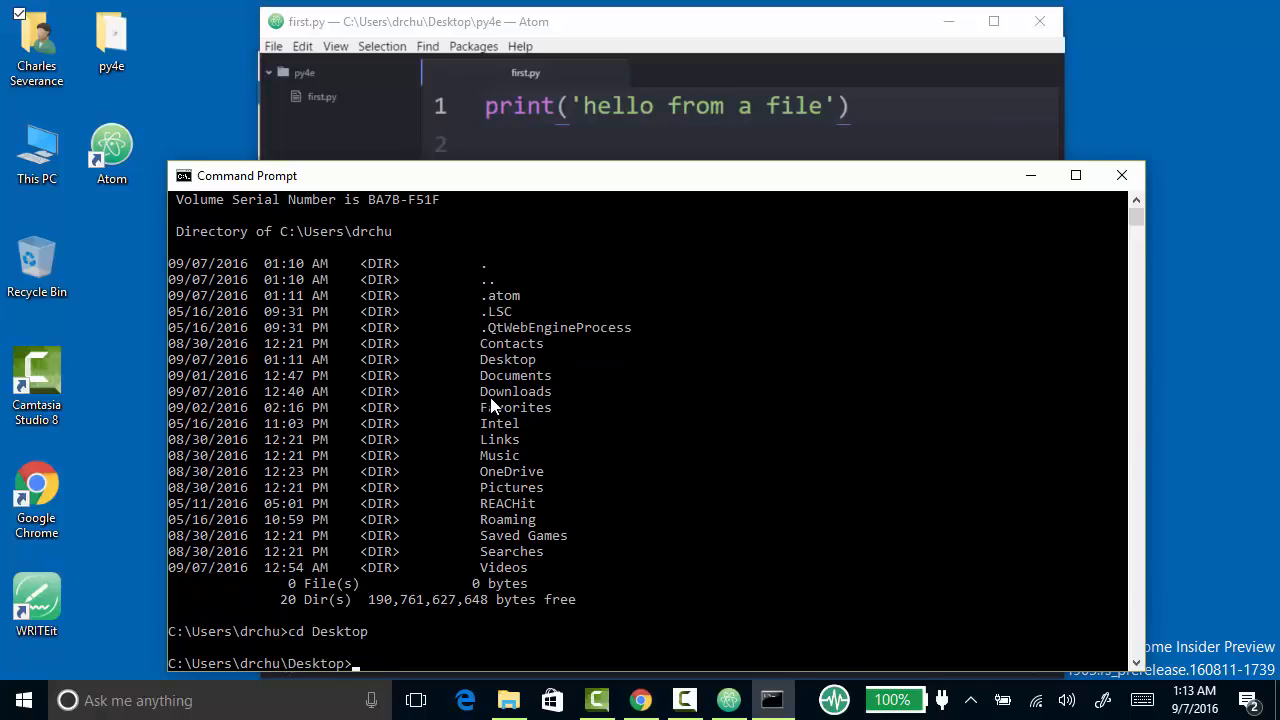
- List the Desktop's contents with dir and change into the py4e folder with cd py4e
{"action": "type", "text": "dir"}
{"action": "key", "text": "Return"}
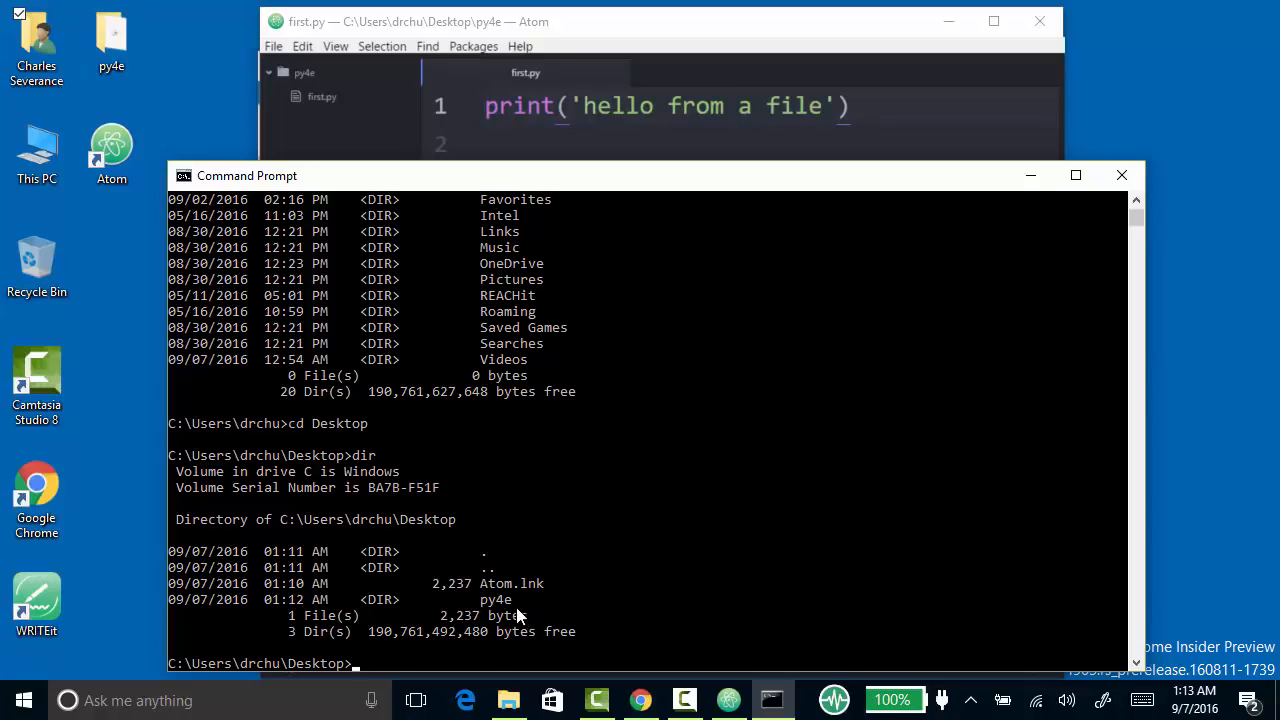
{"action": "type", "text": "cd py4e"}
{"action": "key", "text": "Return"}
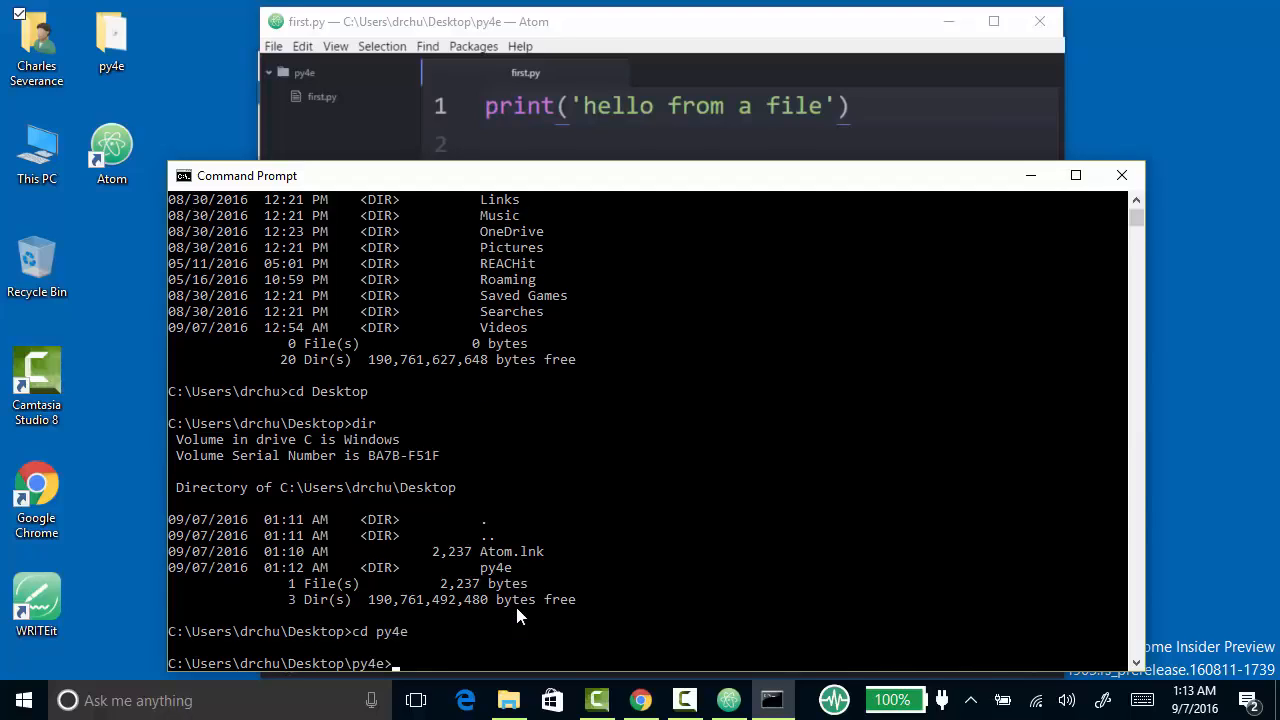
- List the py4e folder's contents with dir and open the same folder from the desktop to compare its files
{"action": "type", "text": "dir"}
{"action": "key", "text": "Return"}
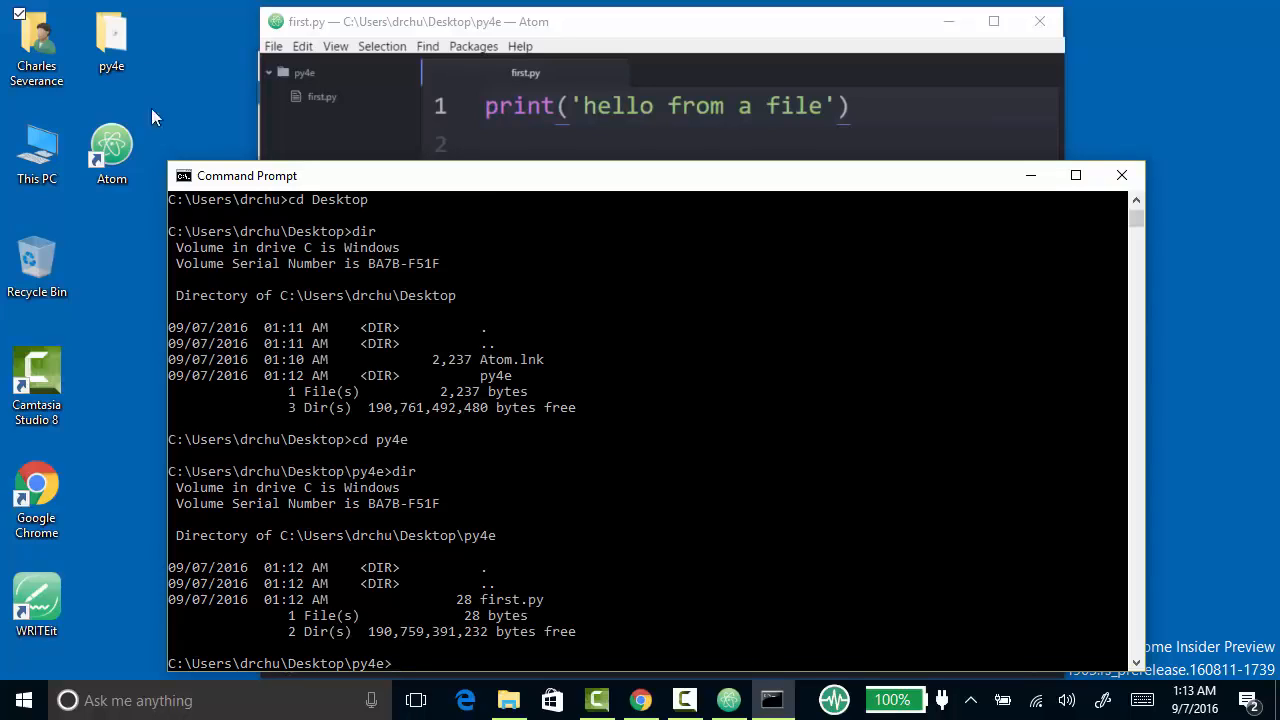
{"action": "double_click", "coordinate": [112, 30]}
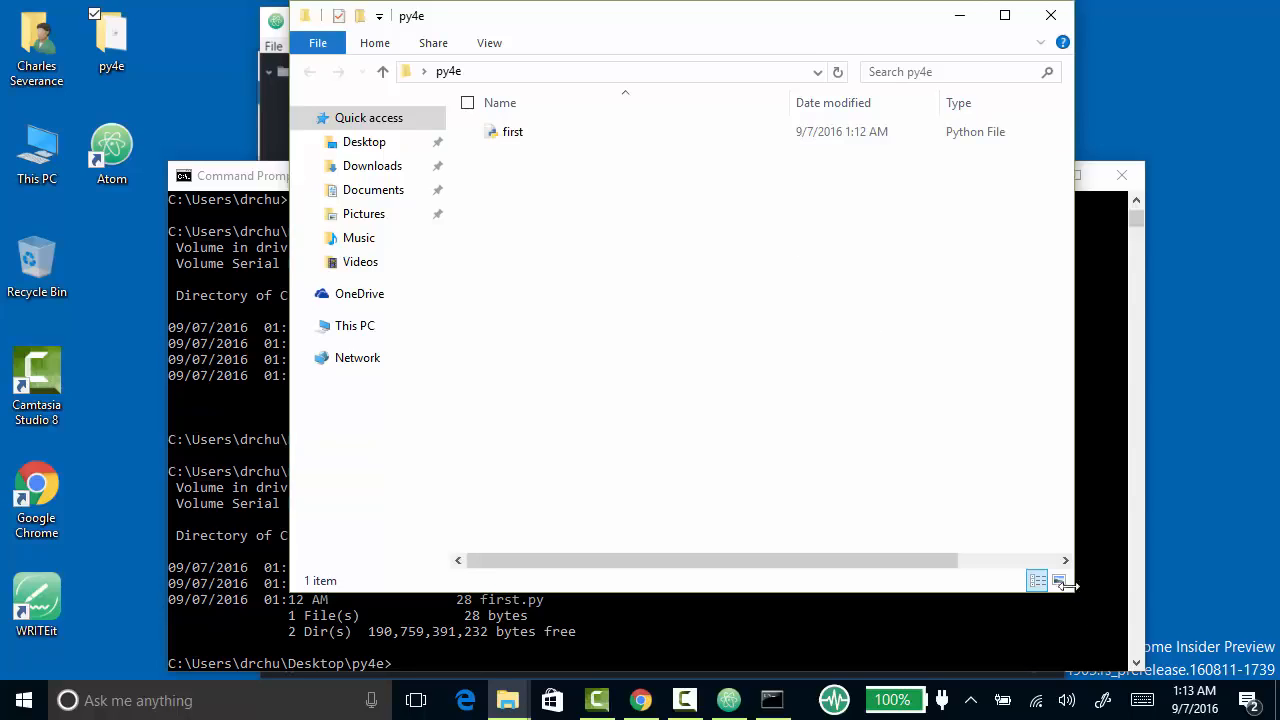
{"action": "mouse_move", "coordinate": [1073, 548]}
{"action": "left_mouse_down"}
{"action": "mouse_move", "coordinate": [1034, 543]}
{"action": "mouse_move", "coordinate": [1097, 544]}
{"action": "left_mouse_up"}
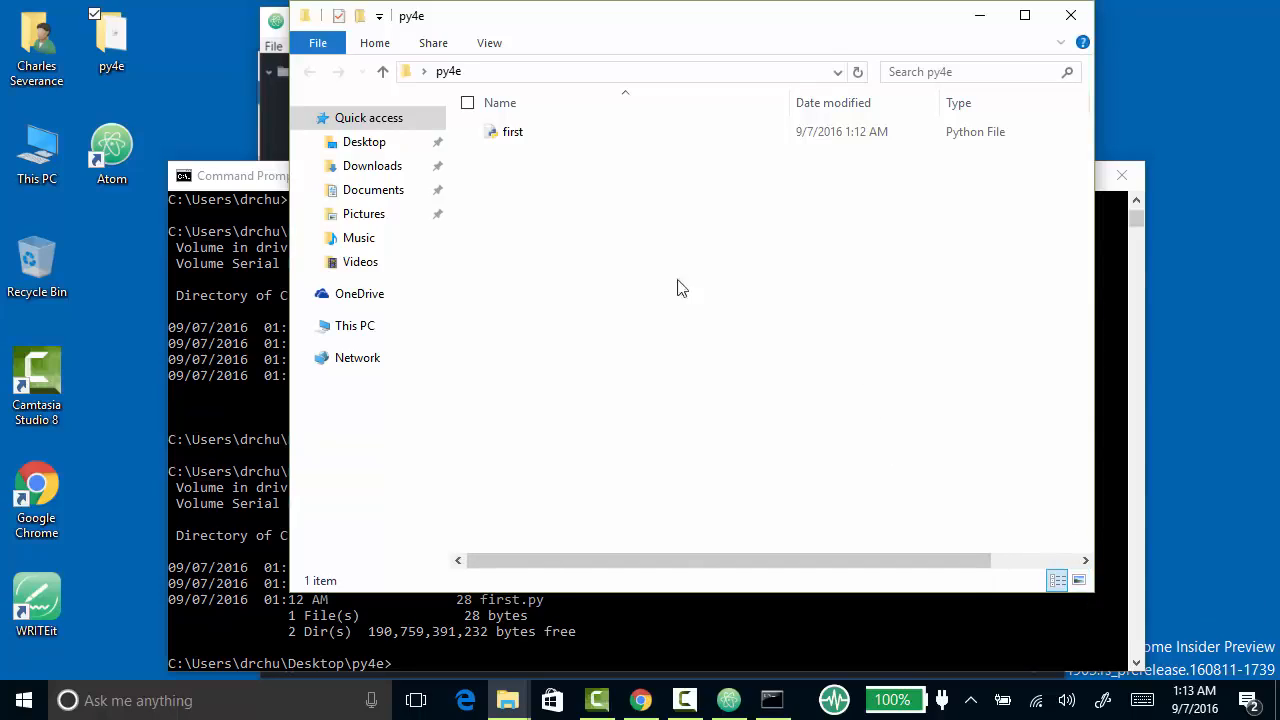
- Bring the editor and the Command Prompt back to the front and run the script with python first.py
{"action": "left_click", "coordinate": [275, 114]}
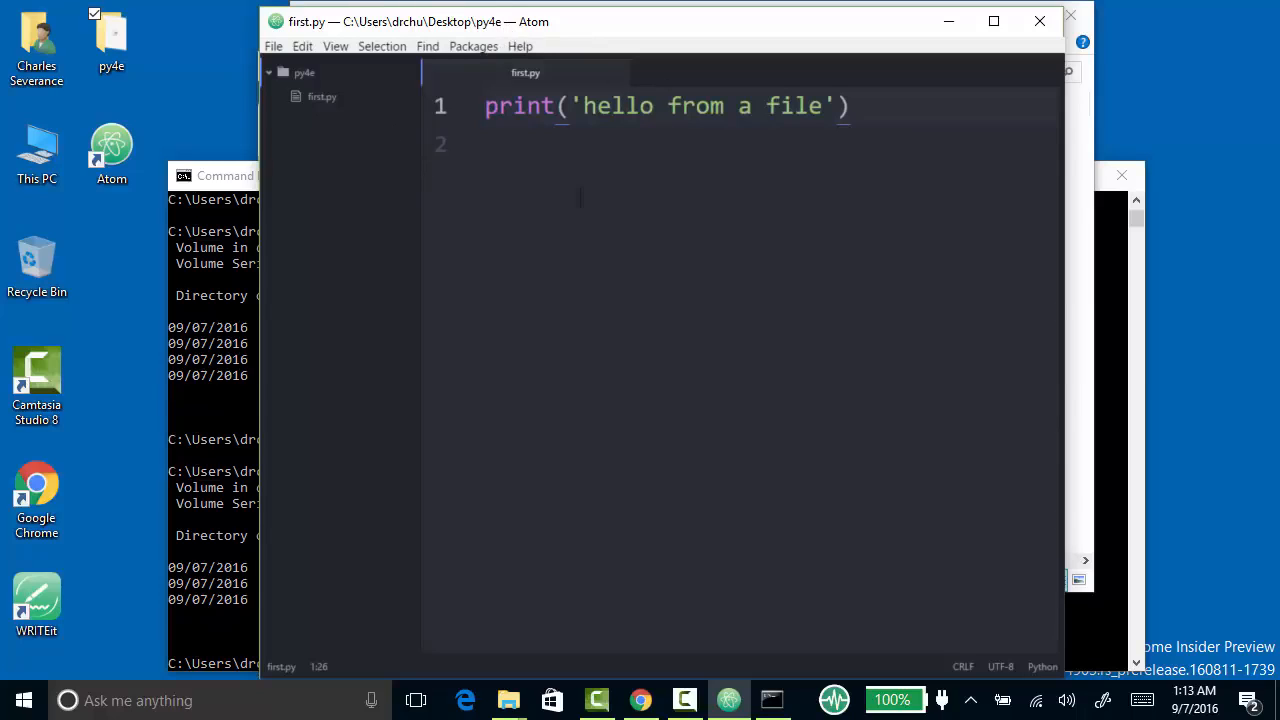
{"action": "left_click_drag", "start_coordinate": [235, 345], "coordinate": [247, 346]}
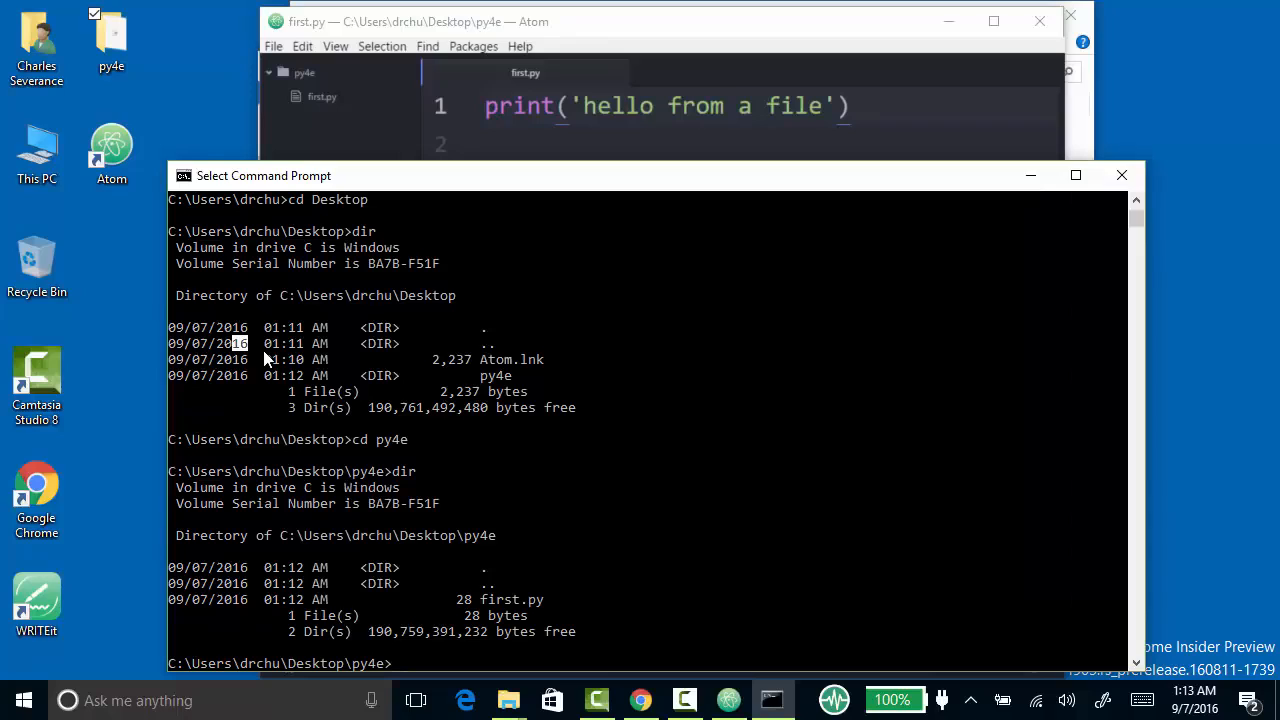
{"action": "type", "text": "pyto"}
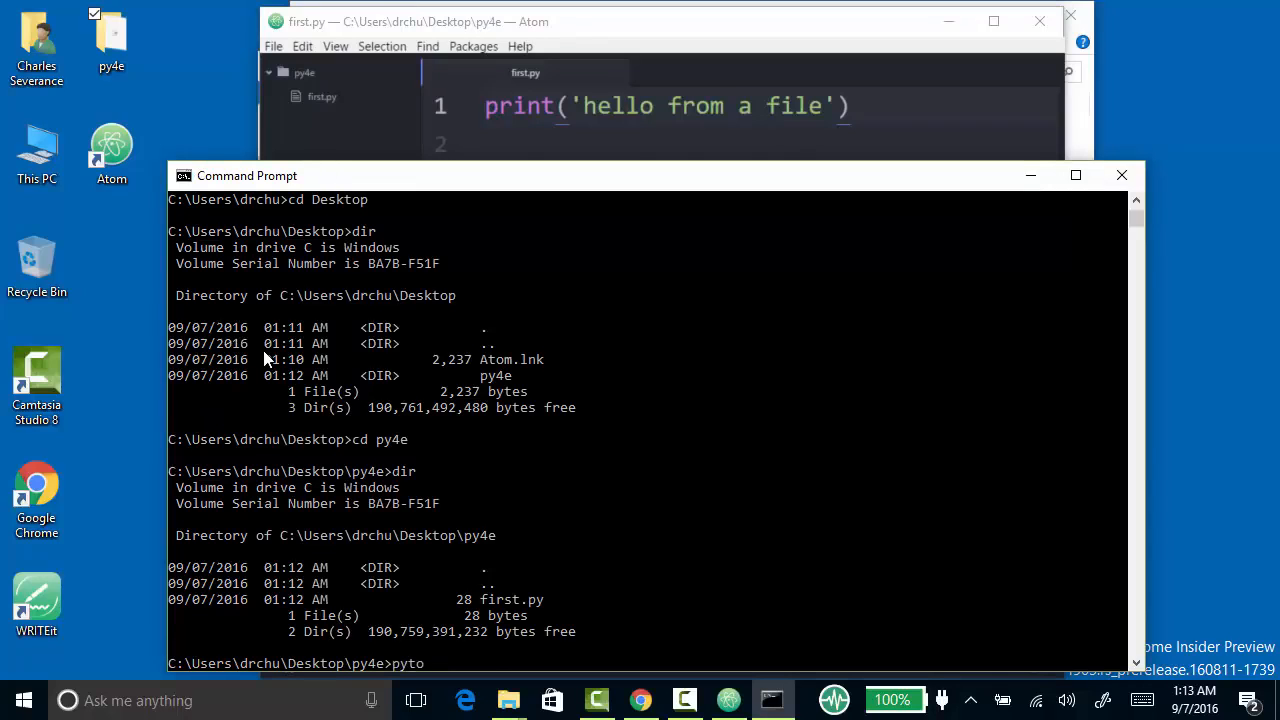
{"action": "key", "text": "BackSpace"}
{"action": "type", "text": "hon first.py"}
{"action": "key", "text": "Return"}
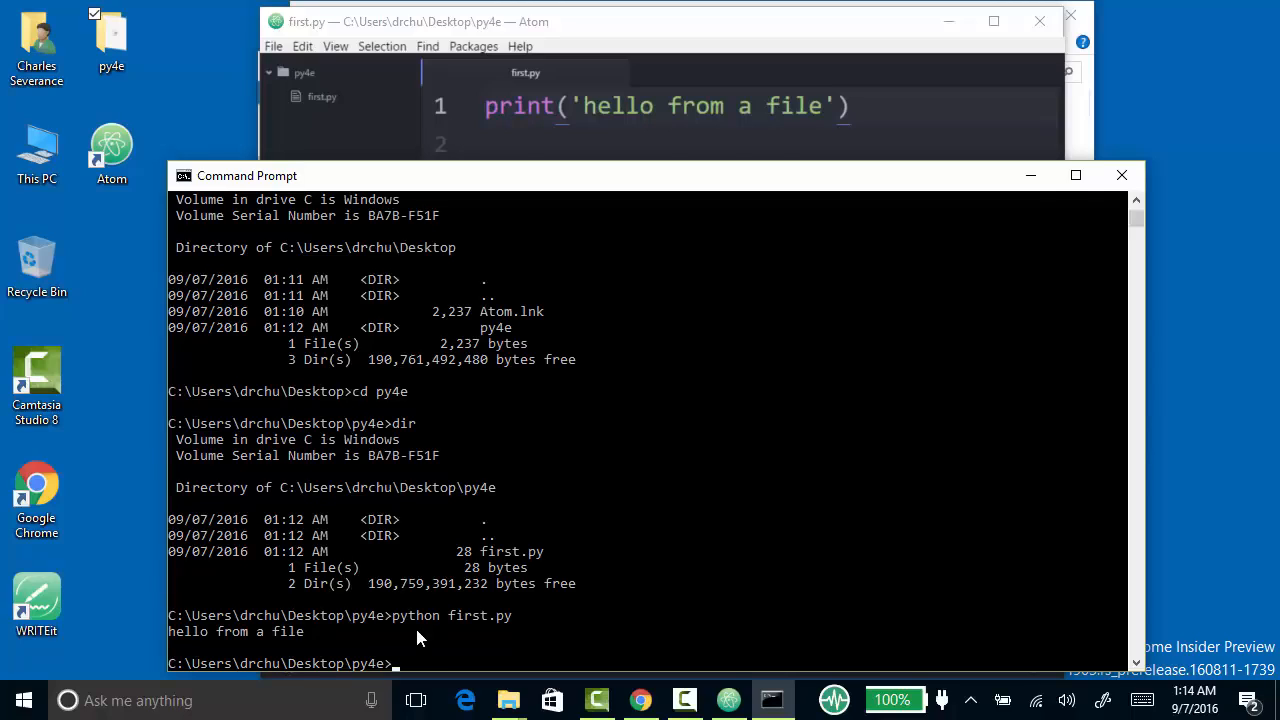
{"action": "type", "text": "first.p"}
{"action": "type", "text": "y"}
- Run the script again by entering only its file name, first.py, as the command
{"action": "key", "text": "Return"}
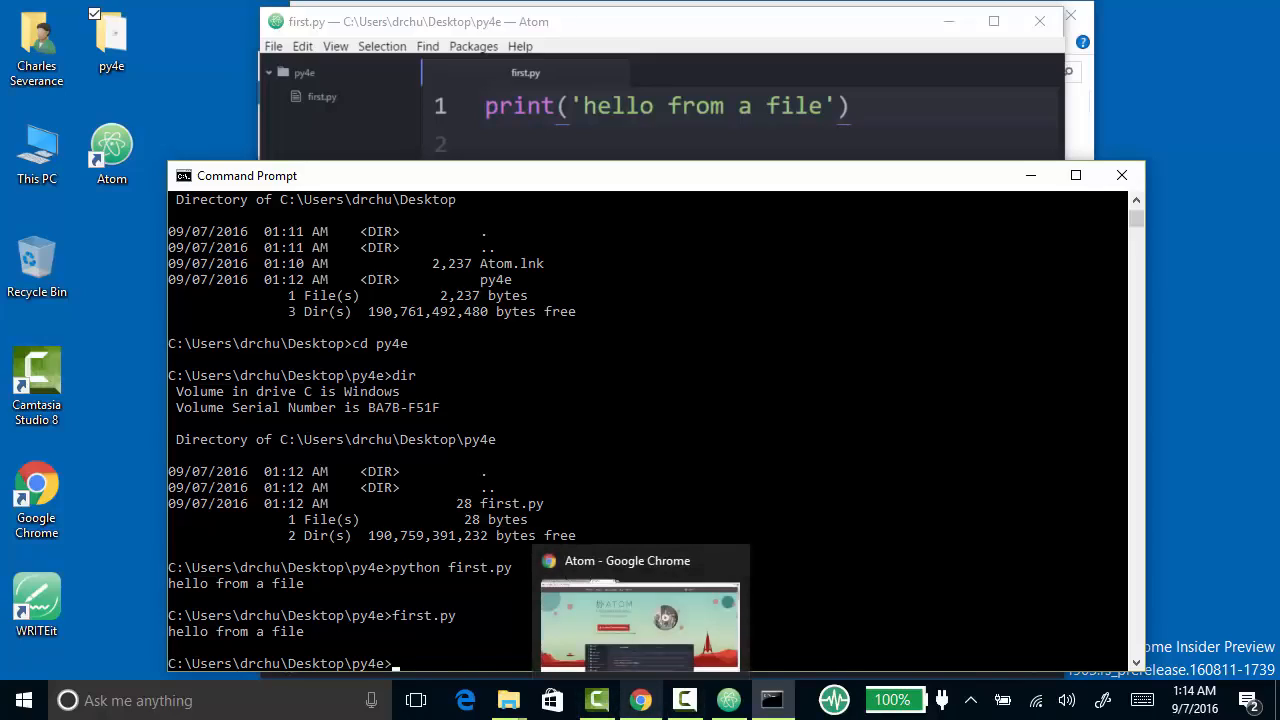
- Switch to Chrome and show the PY4E page on setting up the PythonLearn development environment
{"action": "left_click", "coordinate": [663, 713]}
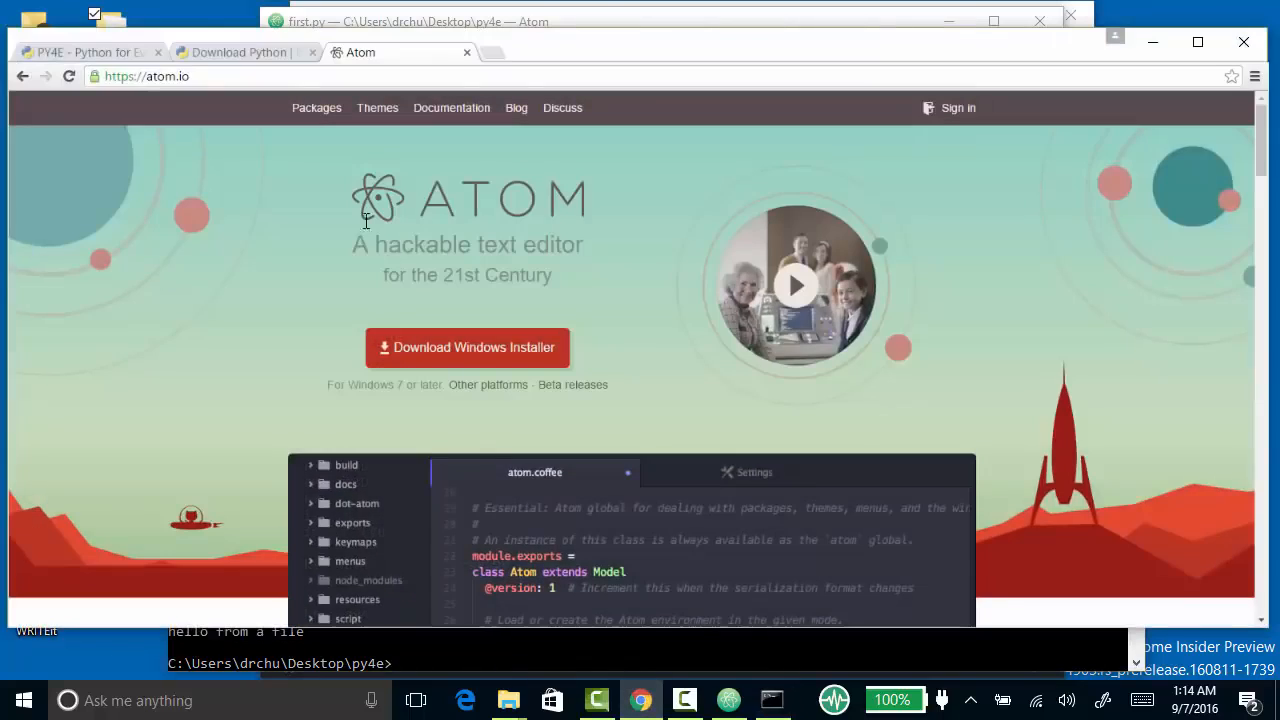
{"action": "left_click", "coordinate": [90, 55]}
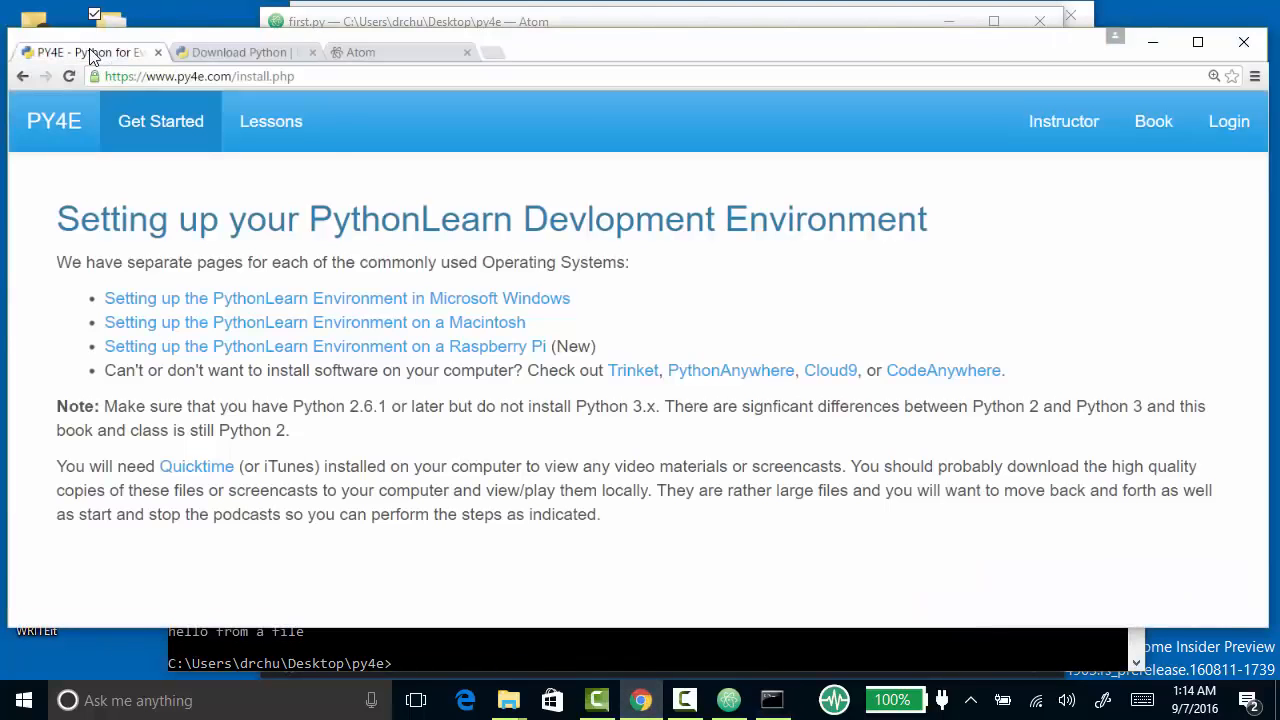